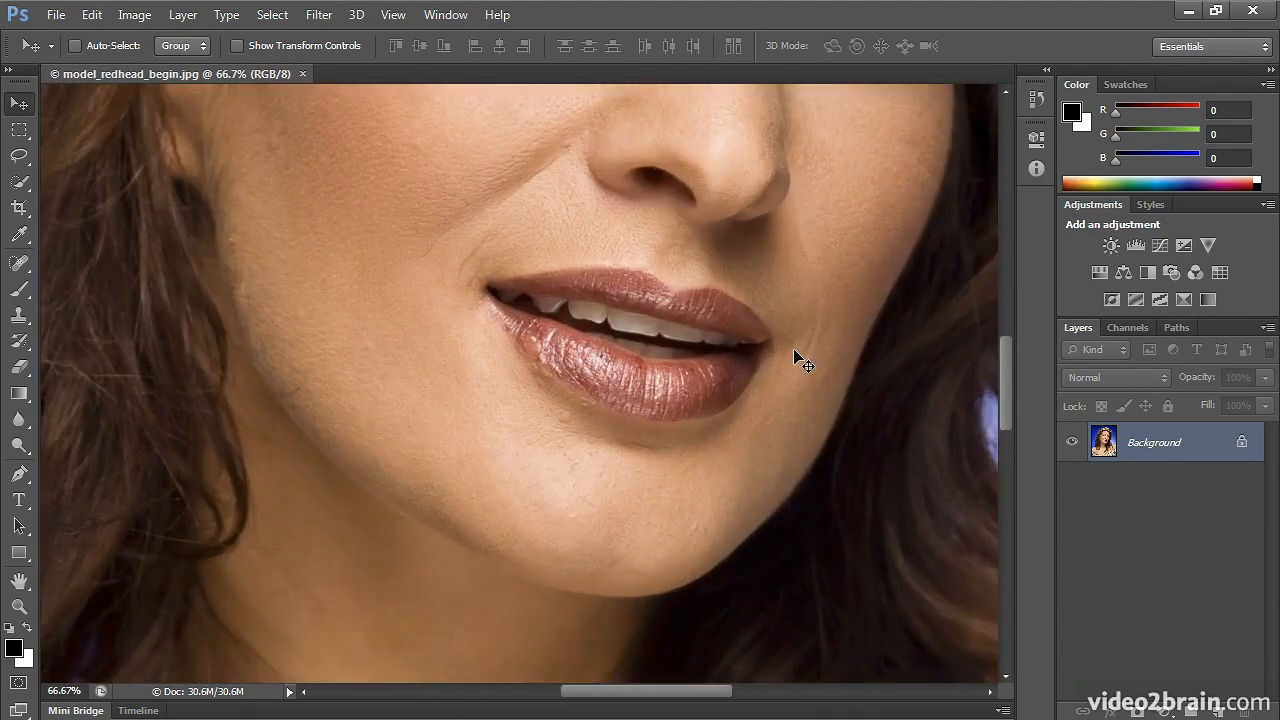
Create an empty layer named "skin repair" above the Background and check its contents with the Background temporarily hidden
scroll(797, 358, up, 5)
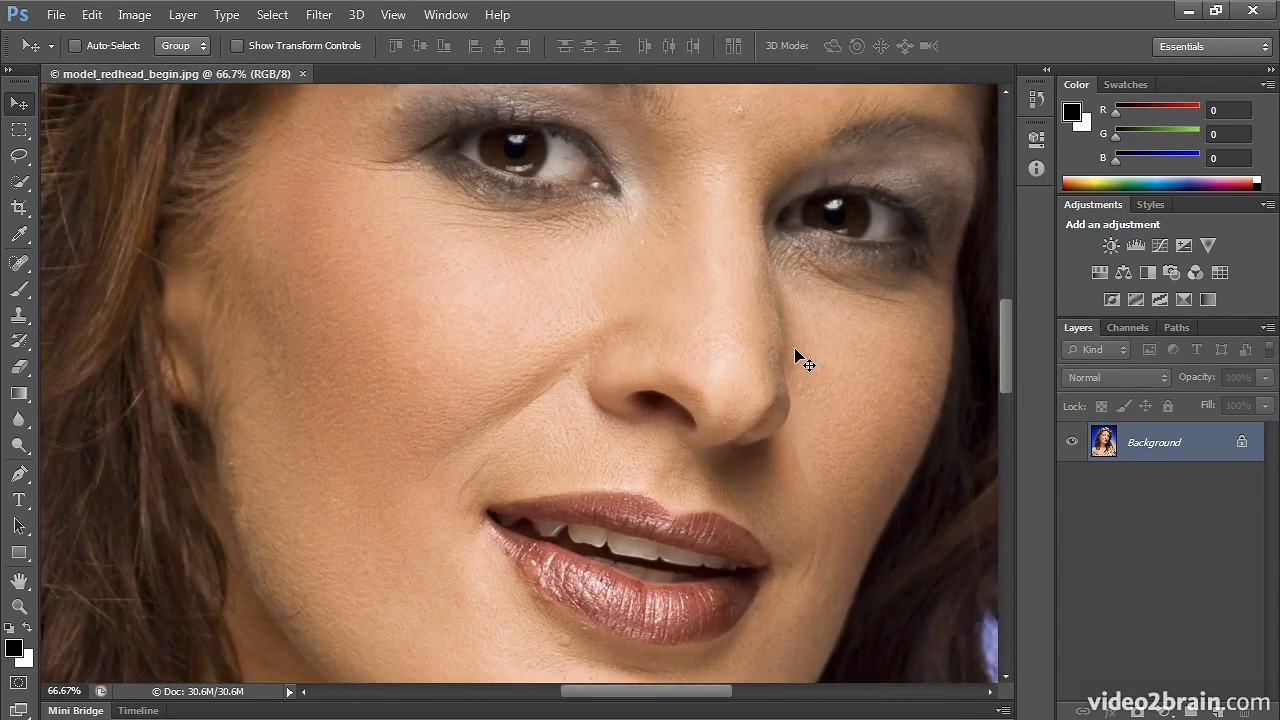
scroll(797, 358, up, 2)
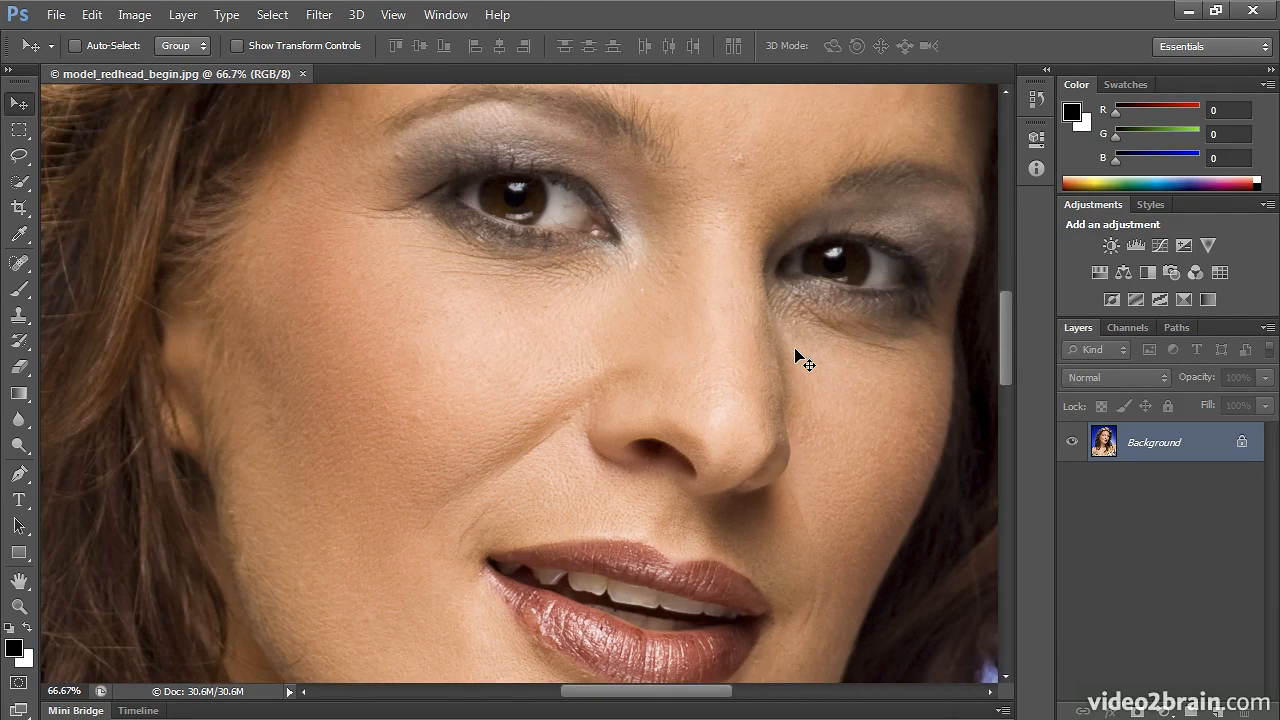
click(188, 14)
mouse_move(205, 40)
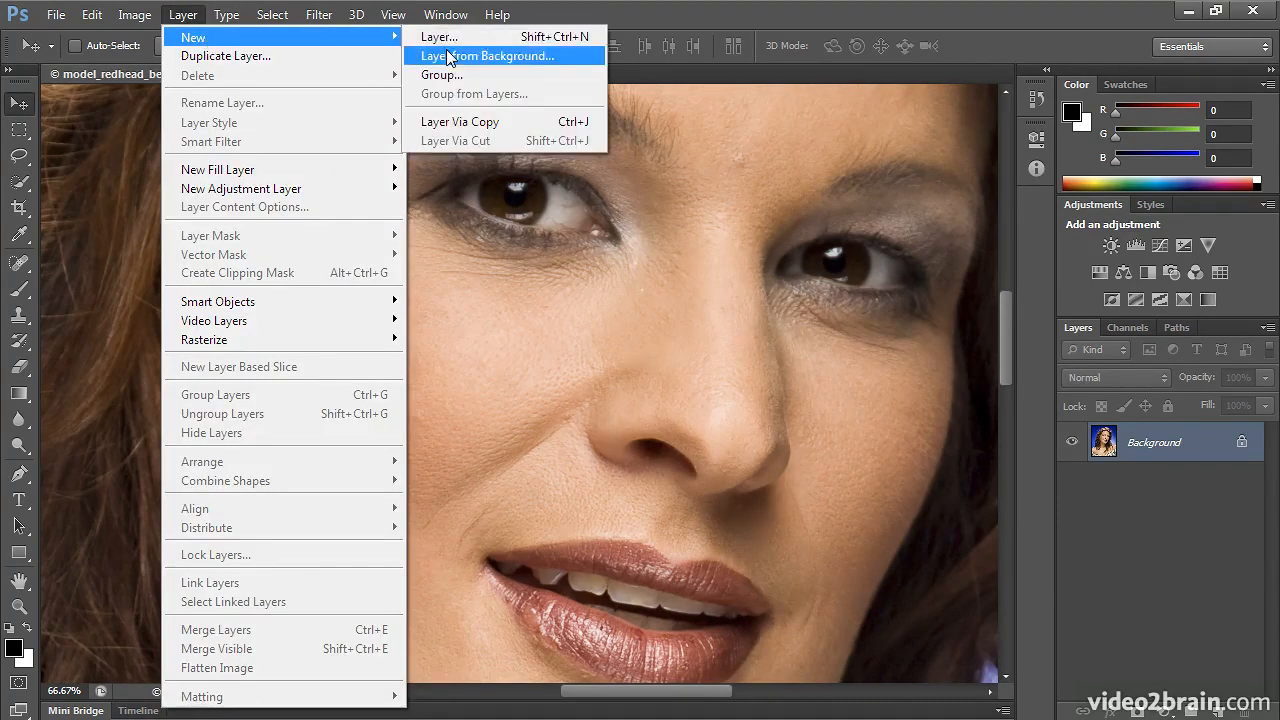
click(448, 40)
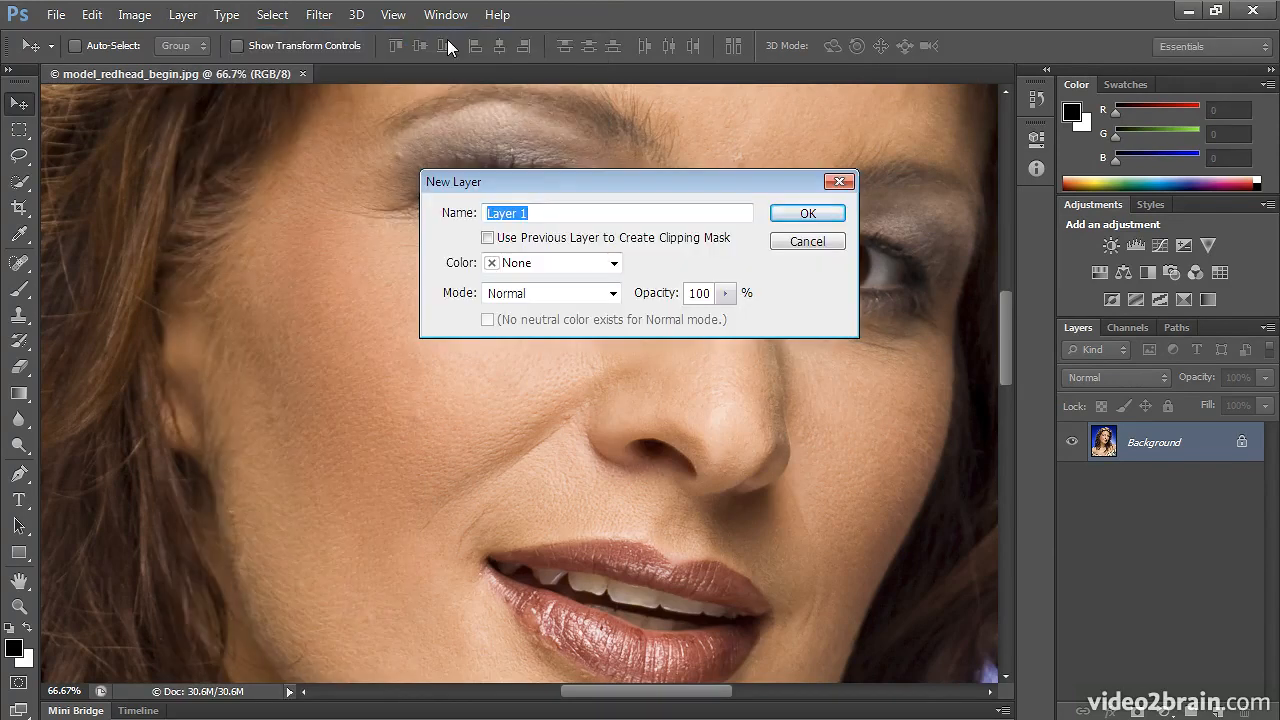
text(skin repair)
key(Return)
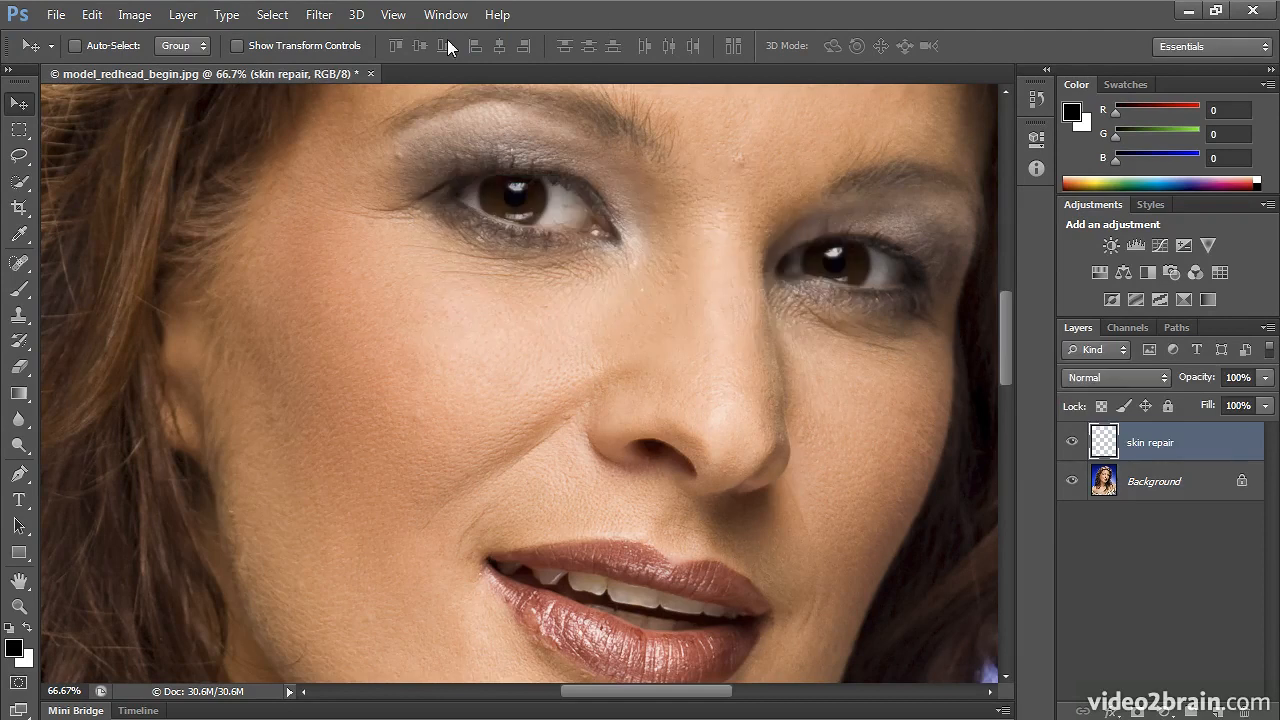
click(1072, 482)
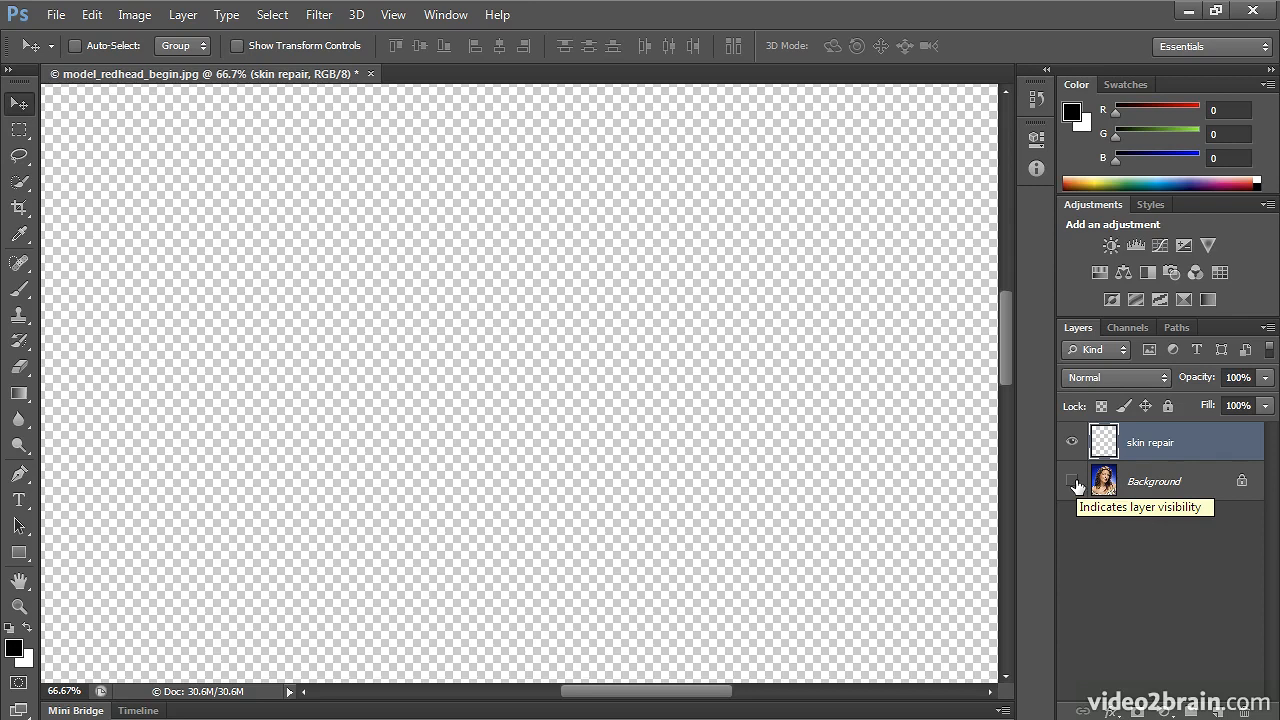
click(1073, 482)
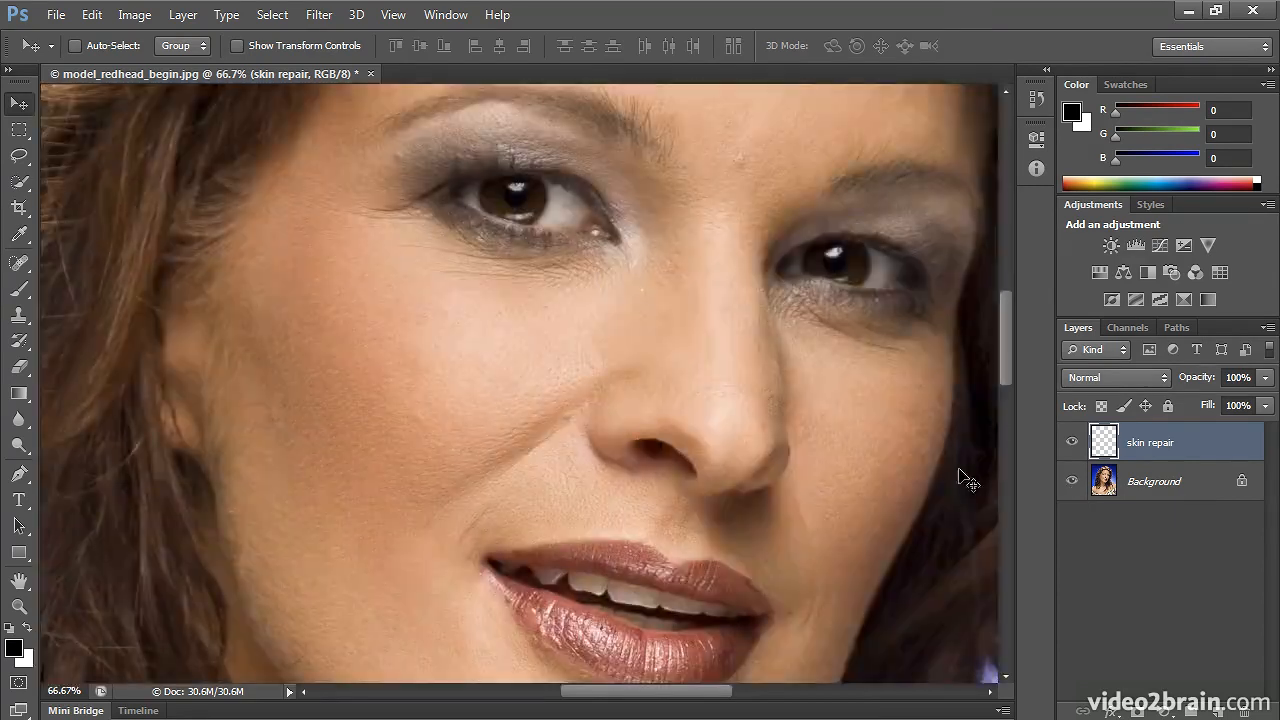
Choose the Healing Brush Tool and set it to sample from Current & Below
click(18, 263)
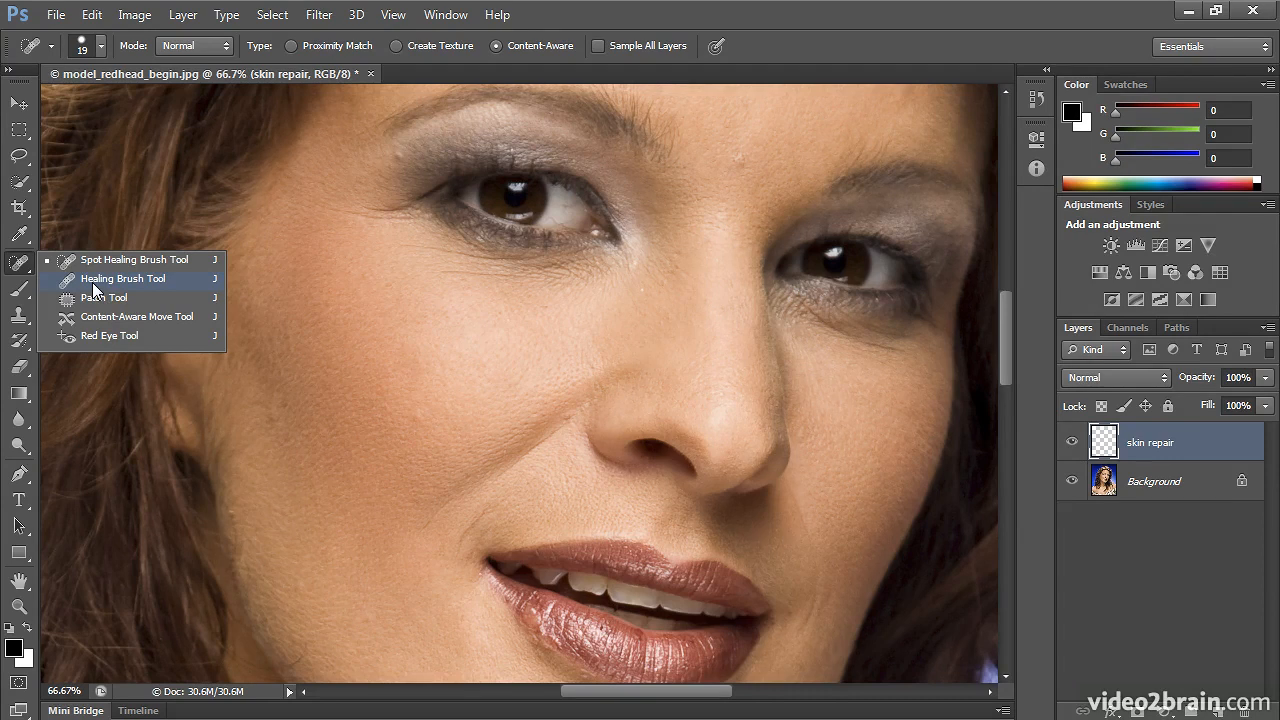
click(93, 284)
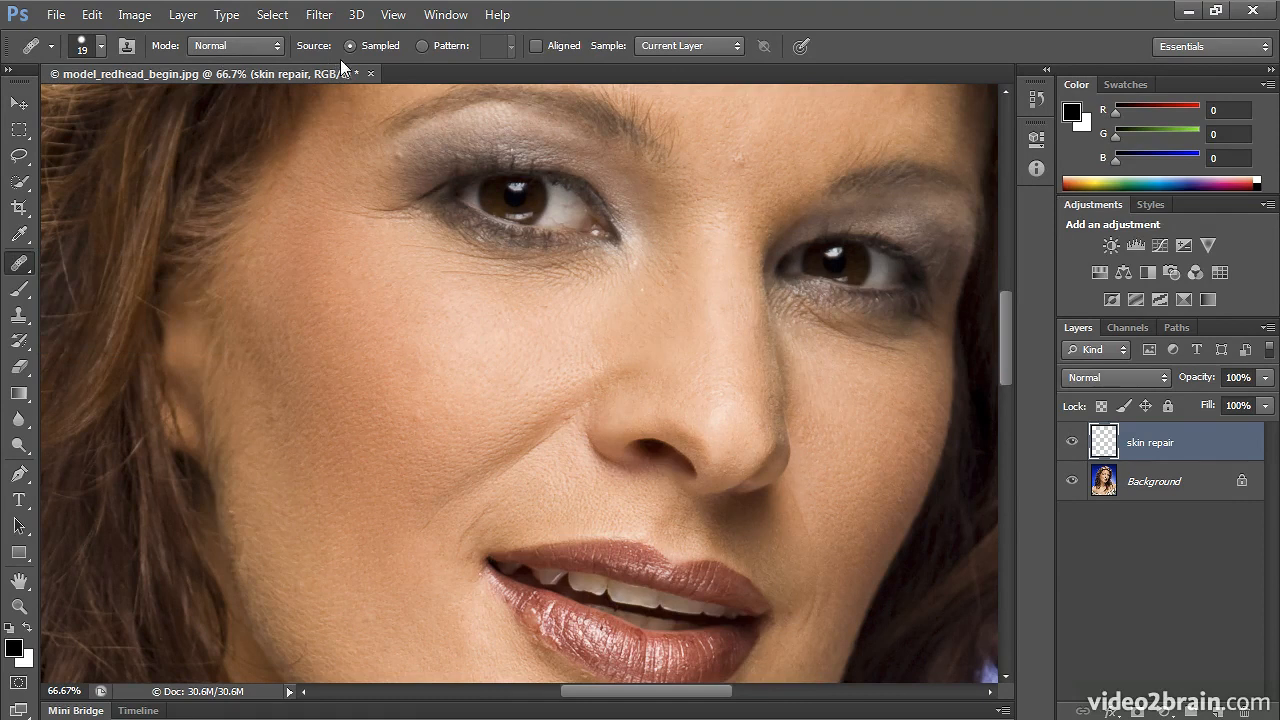
click(666, 50)
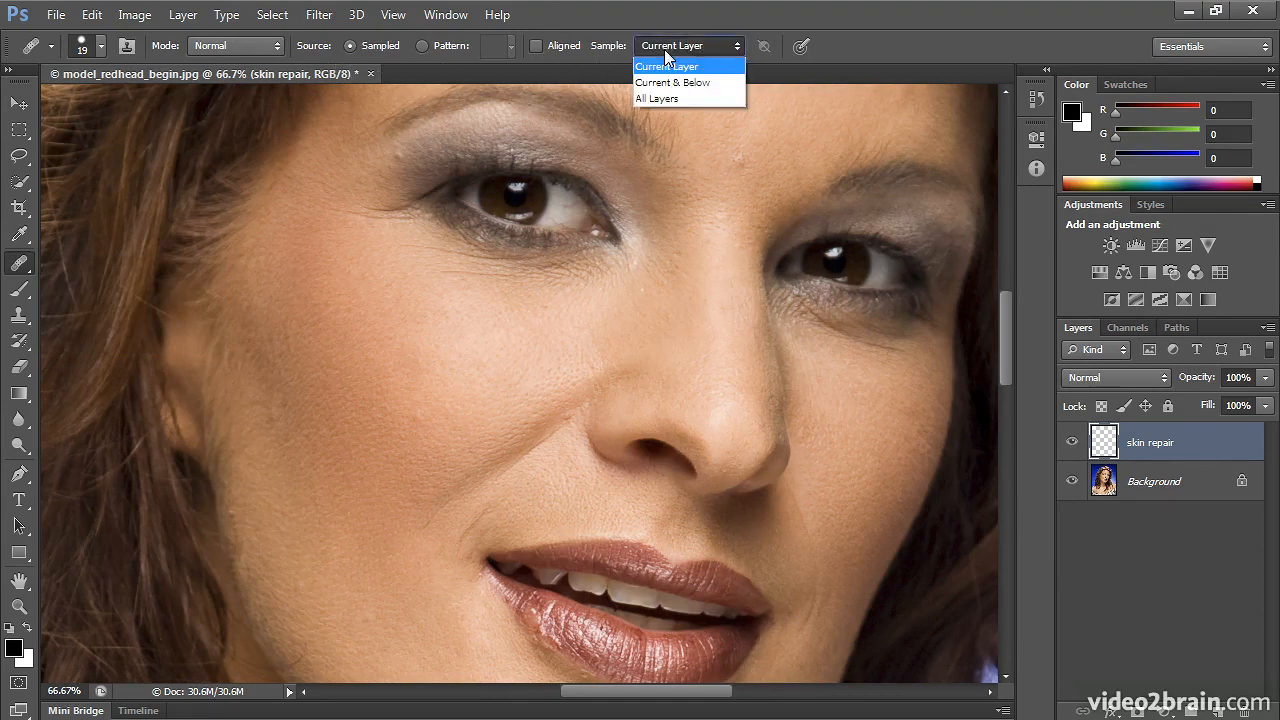
click(727, 84)
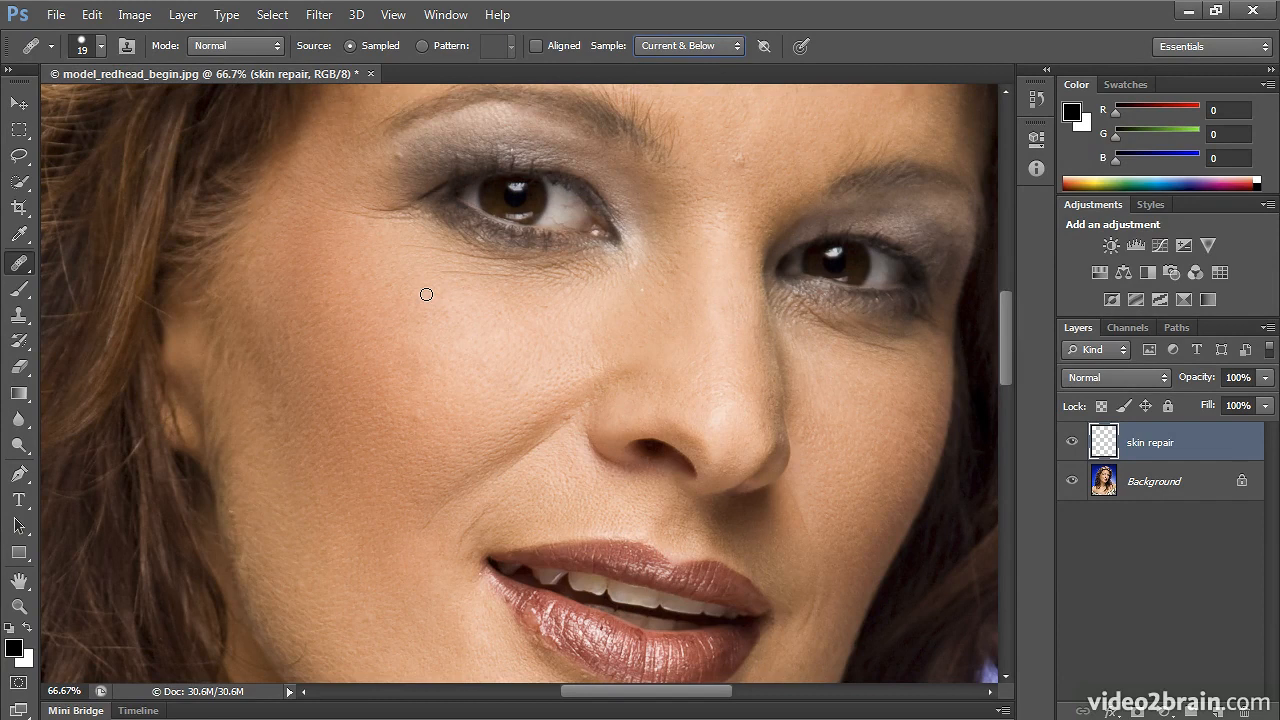
Enlarge the Healing Brush to 60 px
click(100, 45)
drag(48, 100, 59, 106)
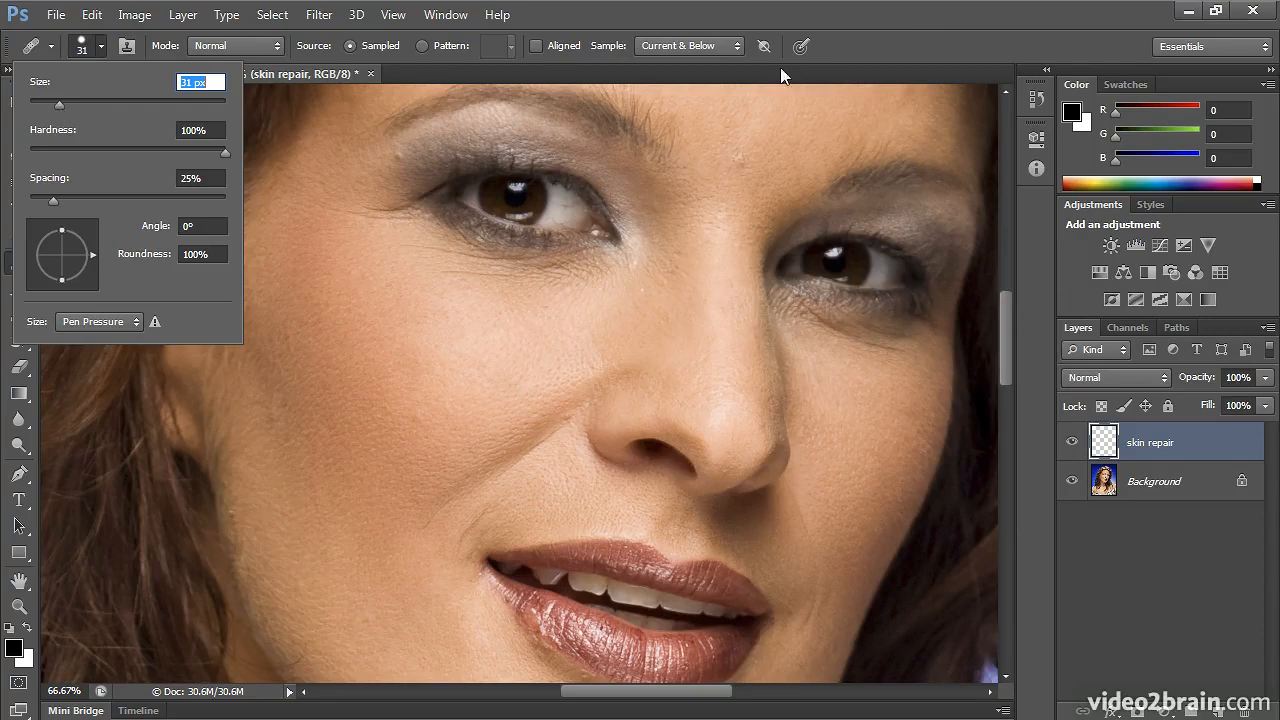
click(930, 15)
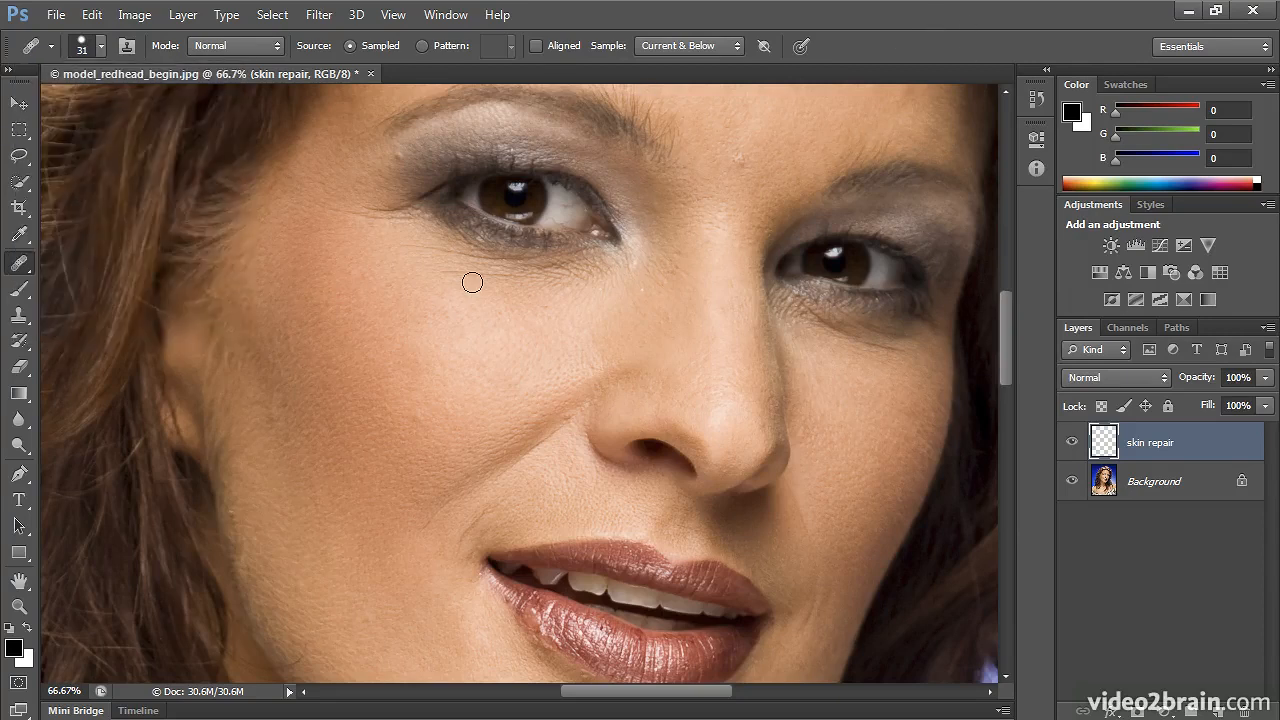
key(bracketright)
key(bracketright)
key(bracketright)
key(bracketright)
key(bracketright)
Heal the lines beneath the image-left eye with skin sampled from the upper cheek, and inspect the strokes with the Background hidden
alt+click(448, 304)
mouse_move(450, 283)
mouse_down()
mouse_move(568, 284)
mouse_move(563, 301)
mouse_move(591, 286)
mouse_up()
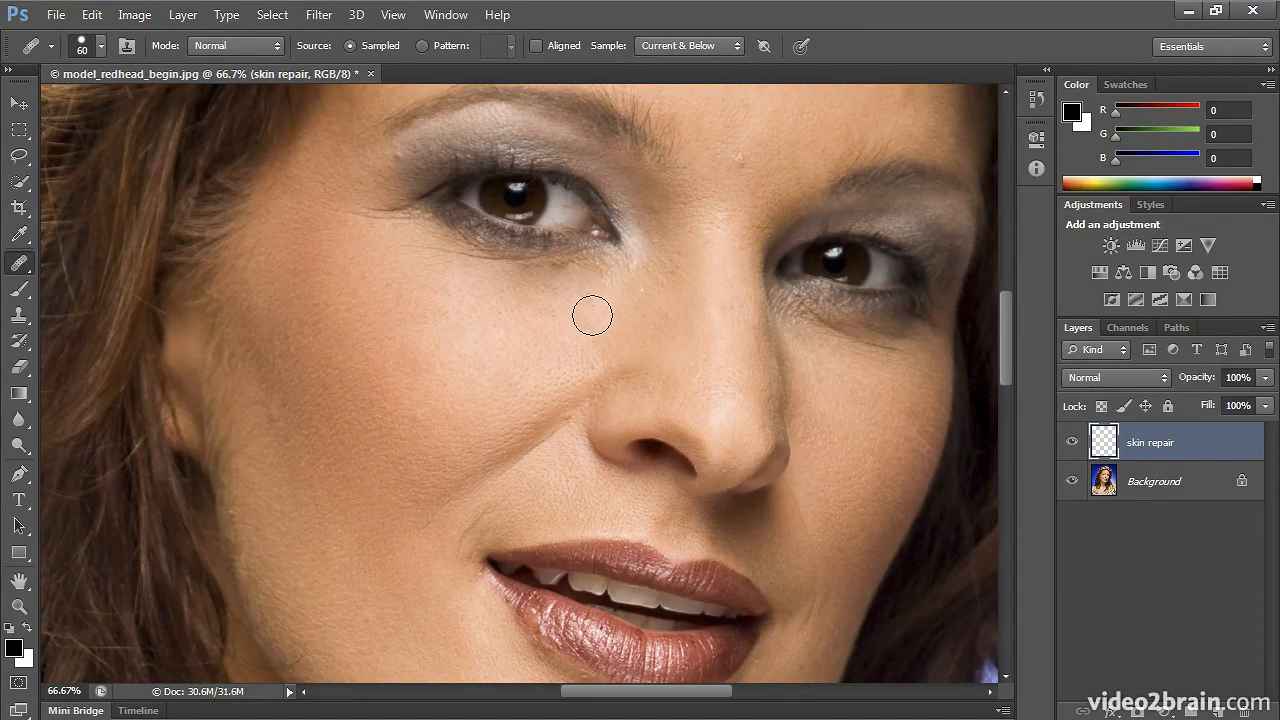
drag(597, 294, 604, 277)
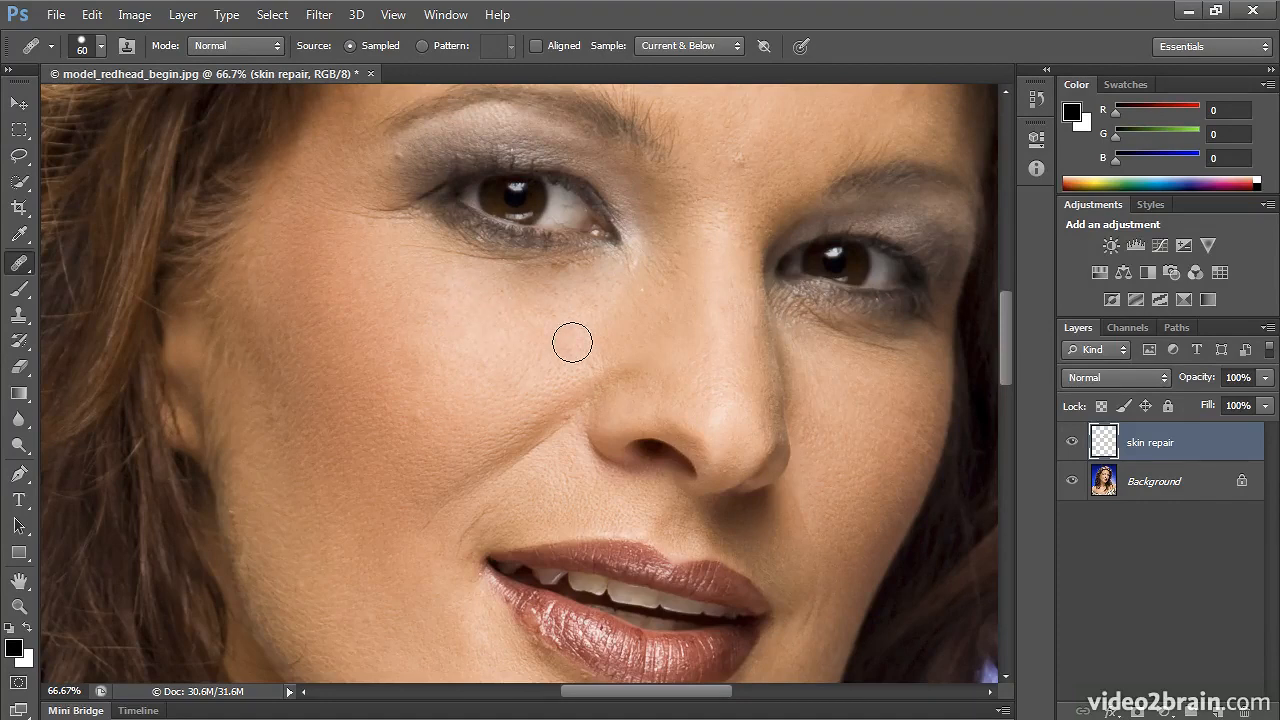
click(1072, 482)
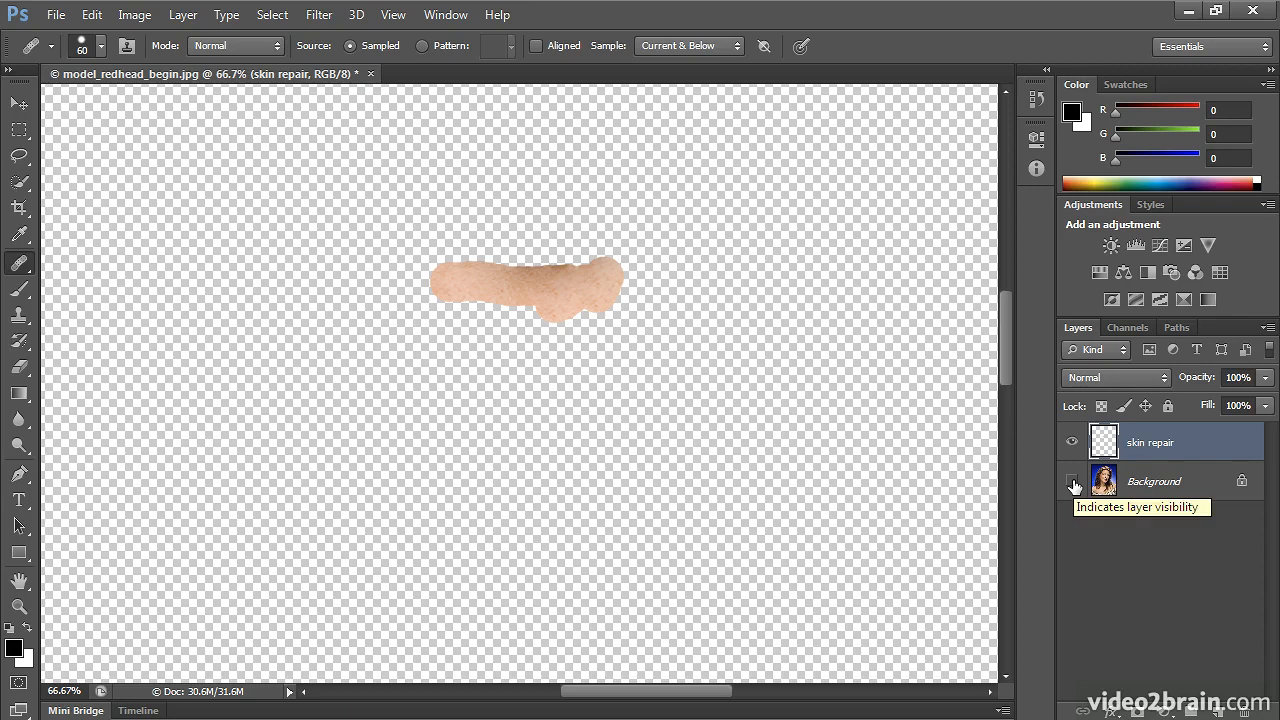
click(1072, 482)
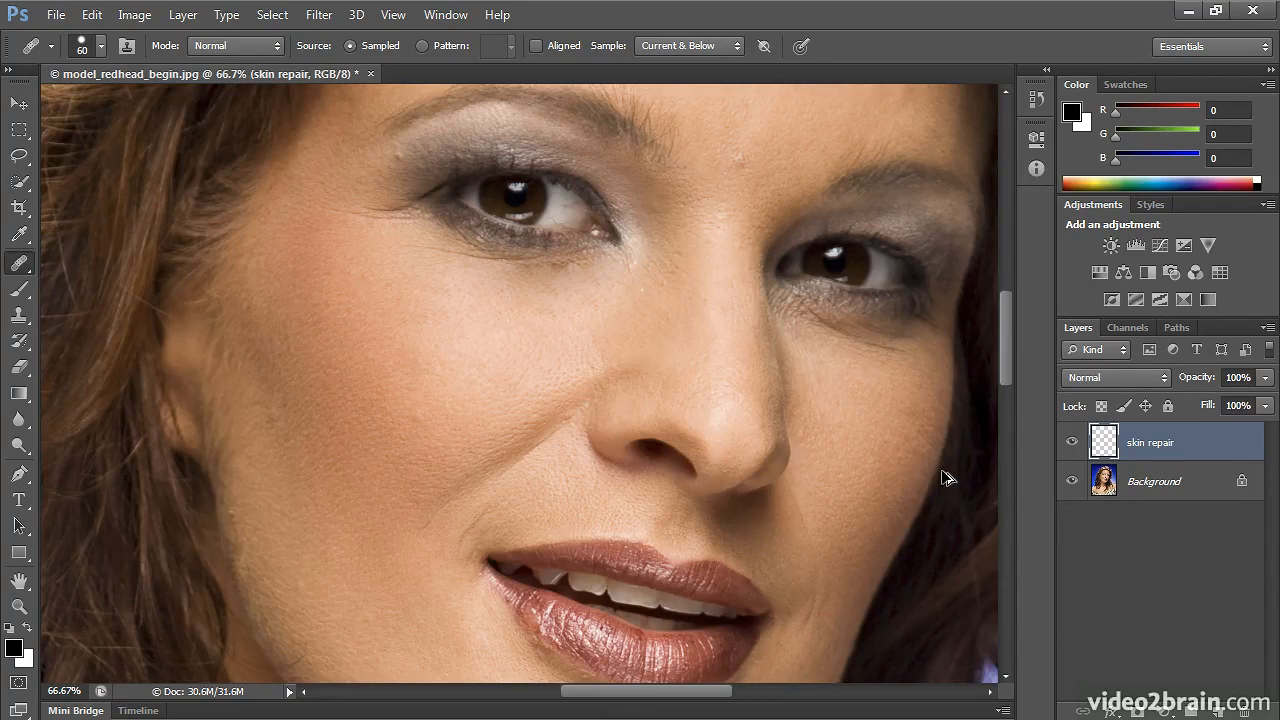
Undo the last healing stroke beneath the eye
alt+click(943, 466)
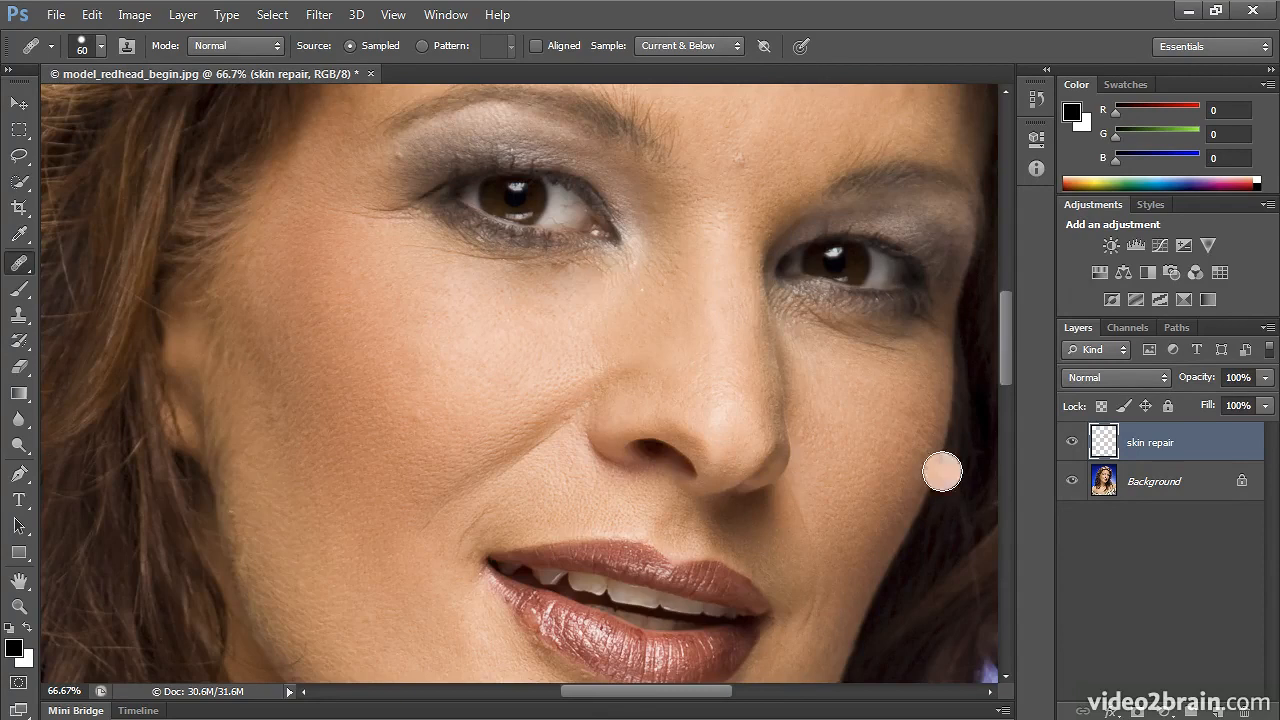
click(91, 14)
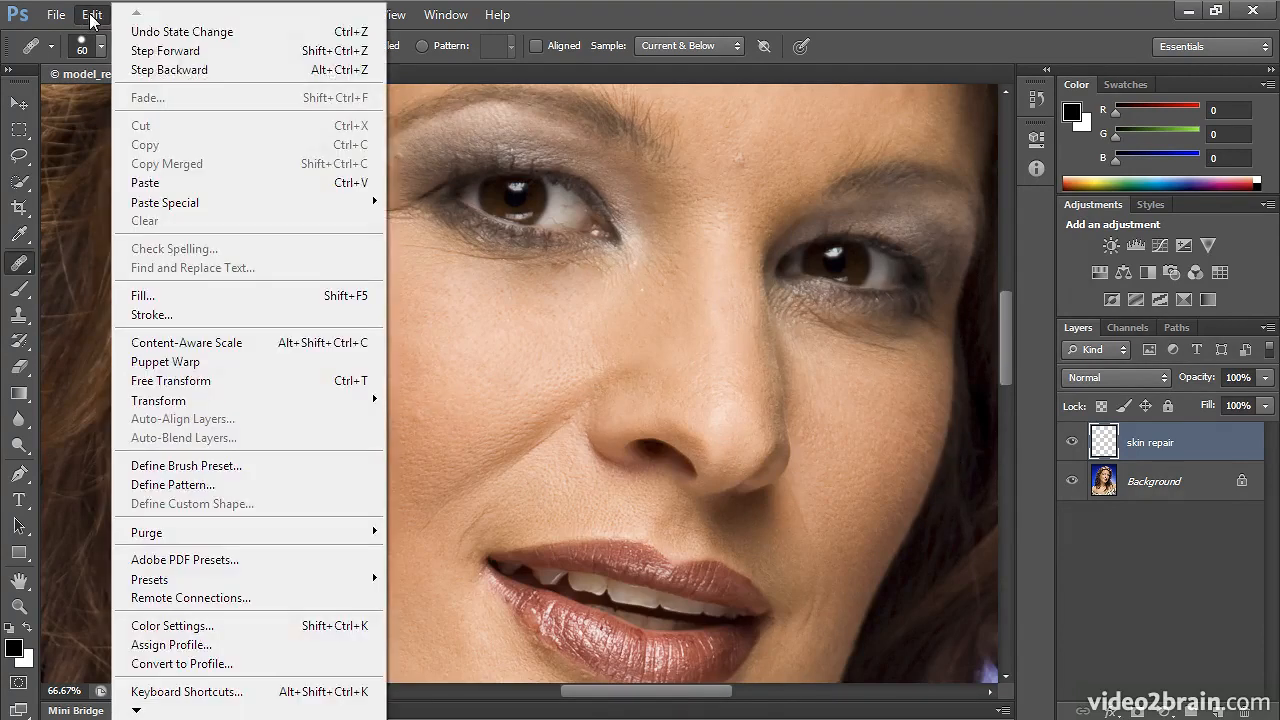
click(199, 69)
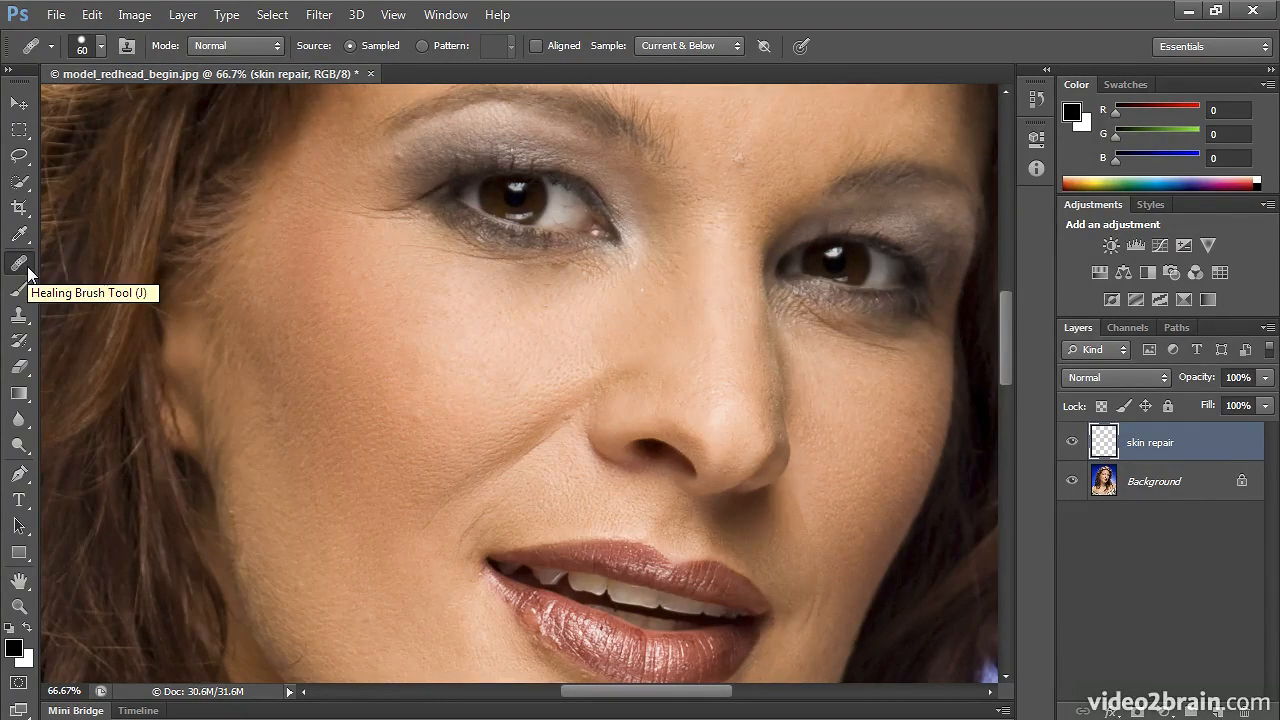
Turn on Aligned sampling and heal the skin beneath the image-left eye from its inner corner outwards, resampling the cheek as needed
click(543, 46)
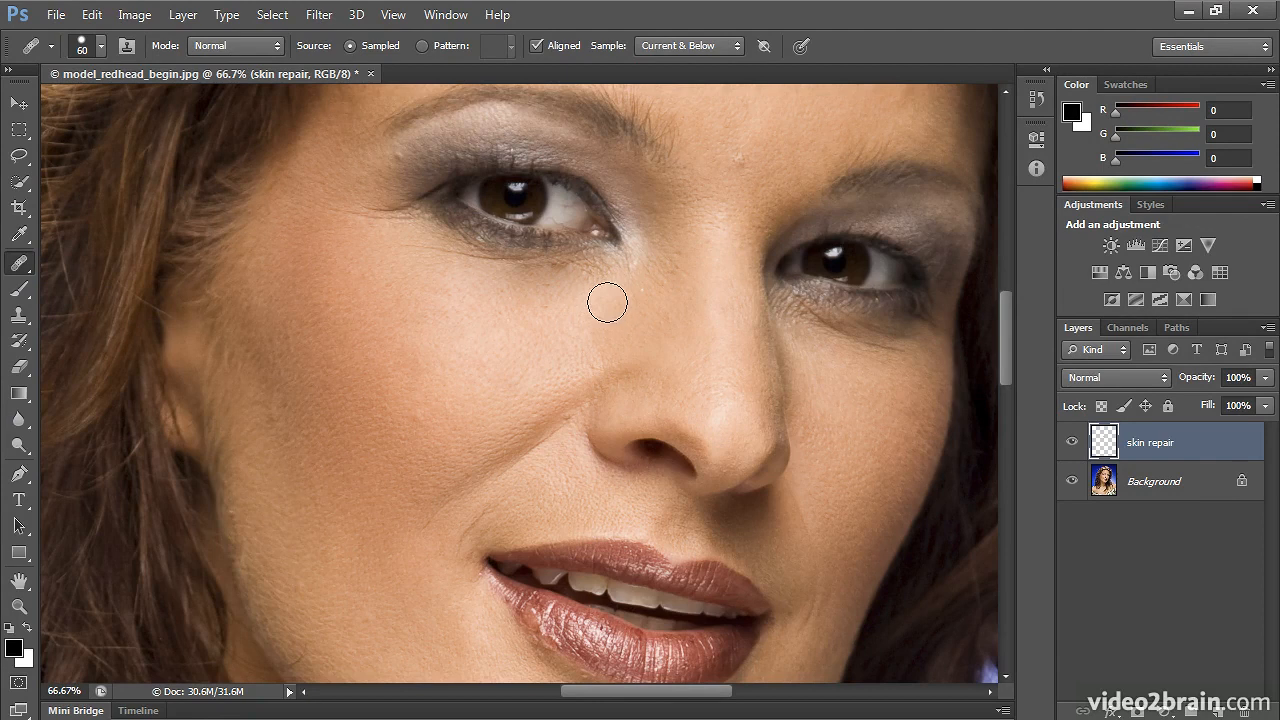
drag(606, 284, 528, 282)
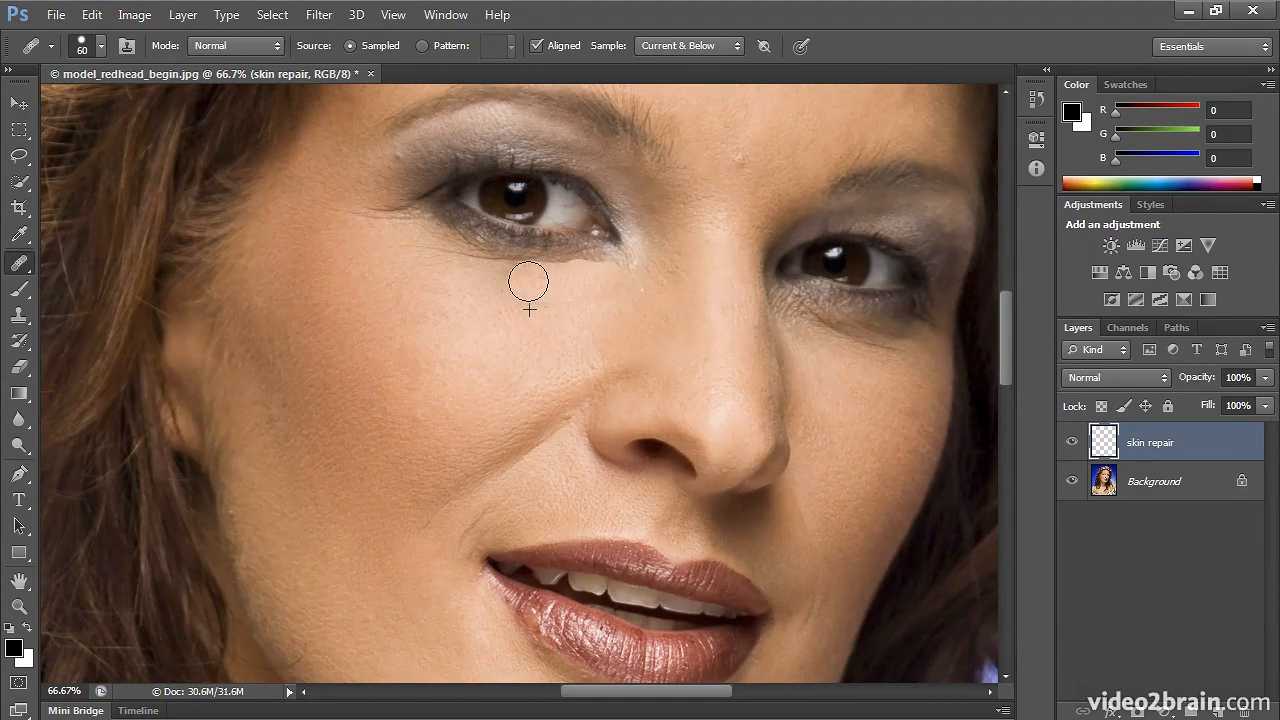
drag(528, 282, 407, 252)
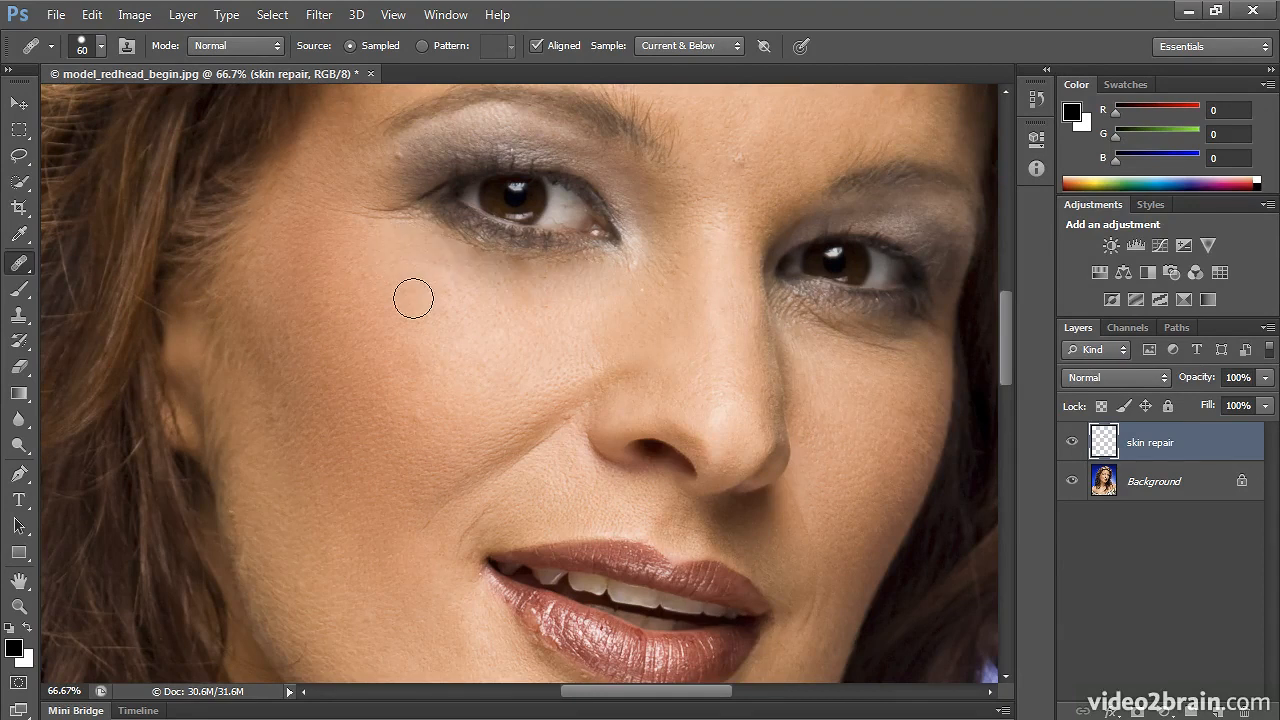
alt+click(440, 300)
mouse_move(465, 261)
mouse_down()
mouse_move(446, 246)
mouse_move(535, 277)
mouse_move(531, 317)
mouse_up()
Heal the fine lines around the outer and inner corners of the image-left eye, resampling nearby clear skin
alt+click(419, 271)
mouse_move(421, 230)
mouse_down()
mouse_move(340, 218)
mouse_move(385, 217)
mouse_move(345, 205)
mouse_up()
alt+click(389, 257)
alt+click(350, 241)
alt+click(377, 277)
drag(390, 246, 493, 272)
alt+click(637, 294)
mouse_move(627, 271)
mouse_down()
mouse_move(597, 263)
mouse_move(541, 278)
mouse_up()
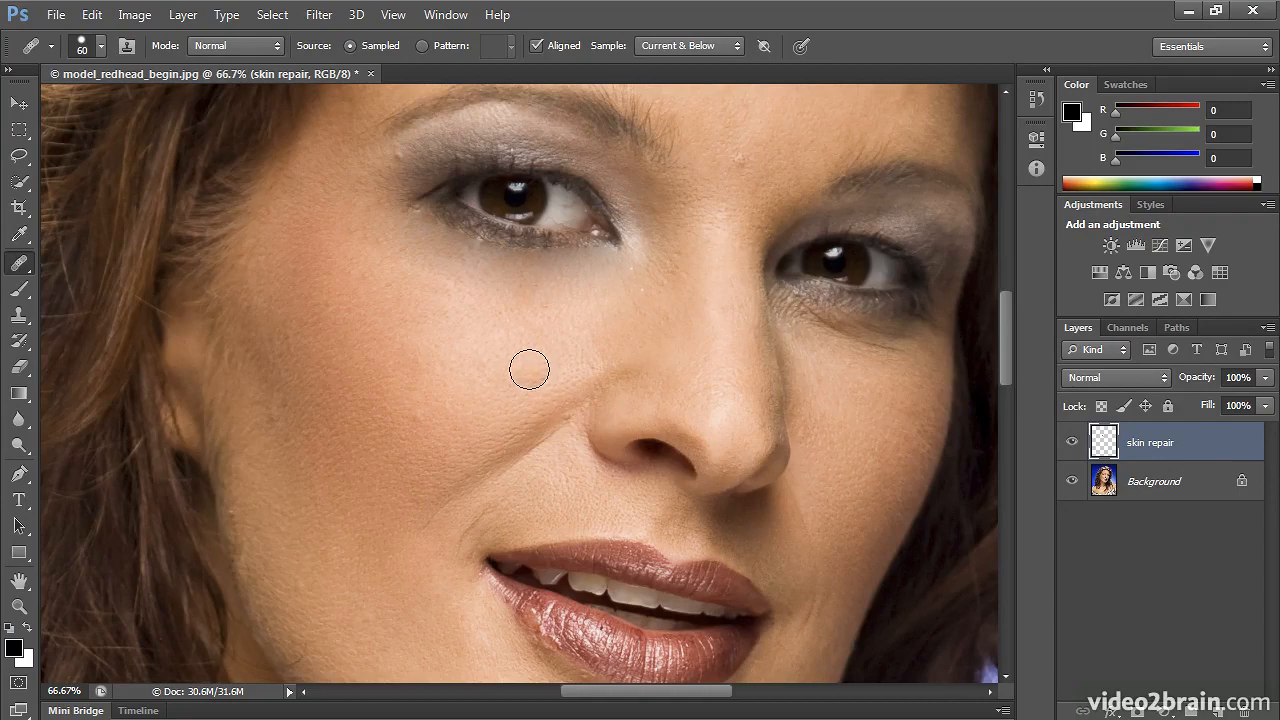
Heal the smile line running from the nose past the image-left corner of the mouth with skin sampled from the cheek
alt+click(533, 402)
mouse_move(534, 406)
mouse_down()
mouse_move(494, 478)
mouse_move(427, 515)
mouse_move(449, 550)
mouse_move(483, 520)
mouse_move(455, 598)
mouse_up()
alt+click(536, 419)
alt+click(471, 421)
alt+click(397, 505)
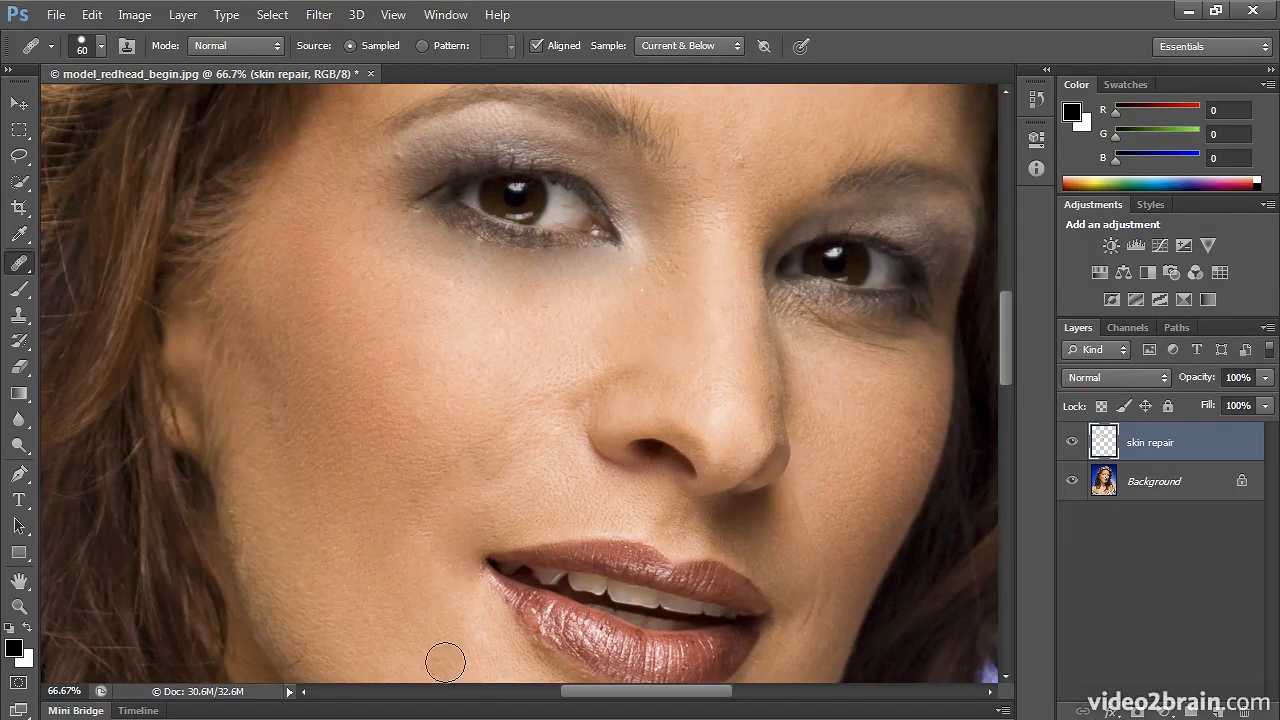
Touch up the rest of the fold between the nose and the image-left mouth corner using fresh samples of surrounding skin
alt+click(548, 490)
drag(503, 472, 539, 443)
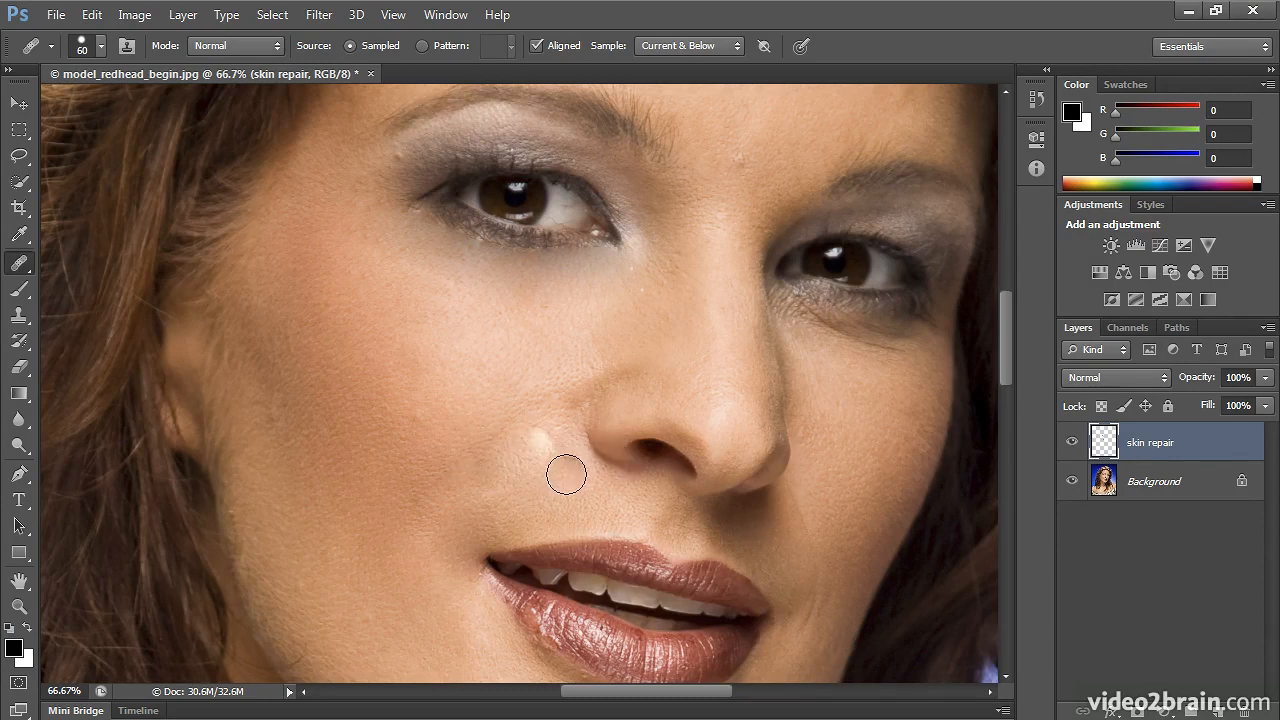
click(537, 443)
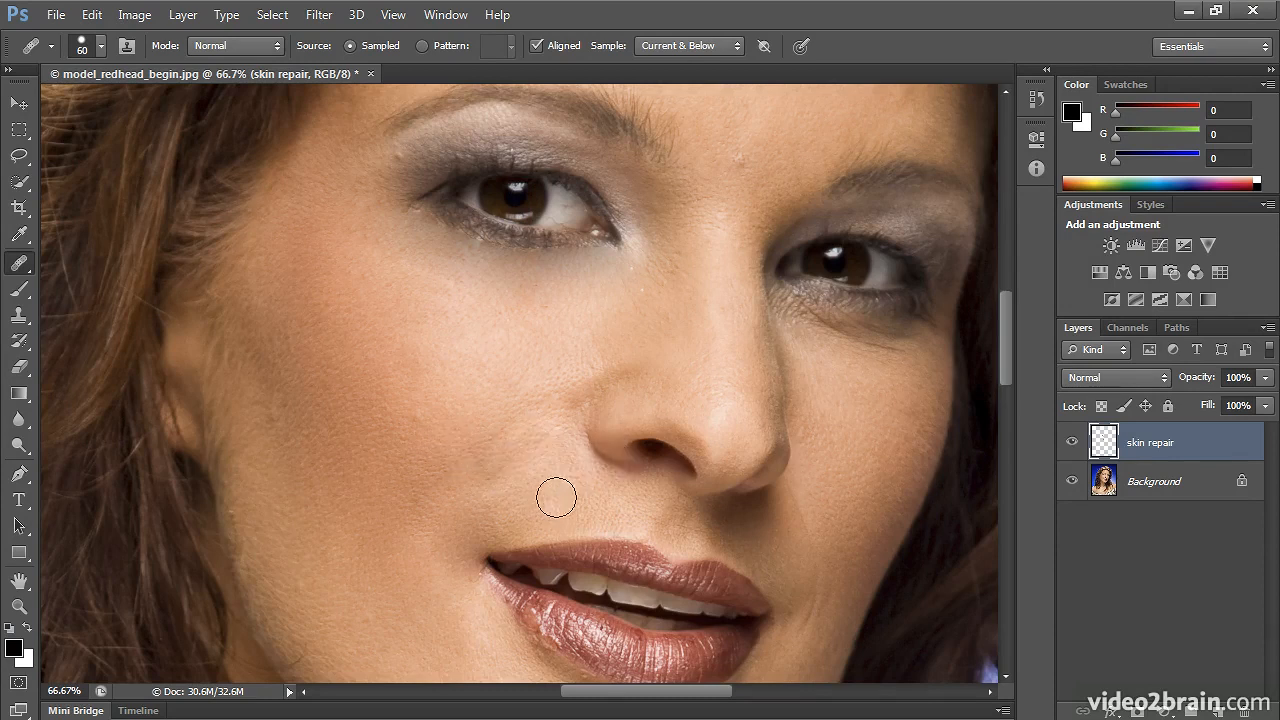
alt+click(457, 413)
mouse_move(494, 439)
mouse_down()
mouse_move(505, 436)
mouse_move(480, 440)
mouse_move(480, 460)
mouse_move(506, 487)
mouse_move(441, 486)
mouse_move(502, 480)
mouse_up()
alt+click(486, 429)
alt+click(486, 420)
Heal the skin beneath the lower lip with texture sampled from the chin
drag(746, 449, 534, 420)
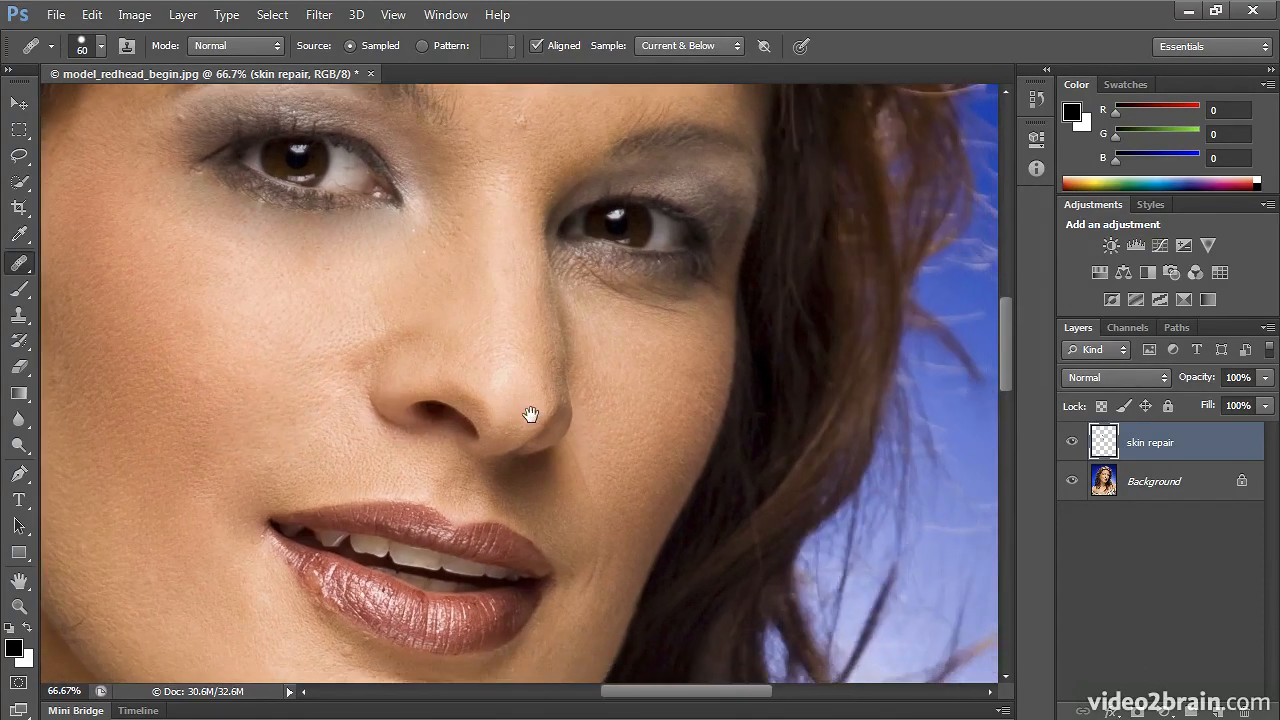
drag(471, 478, 497, 366)
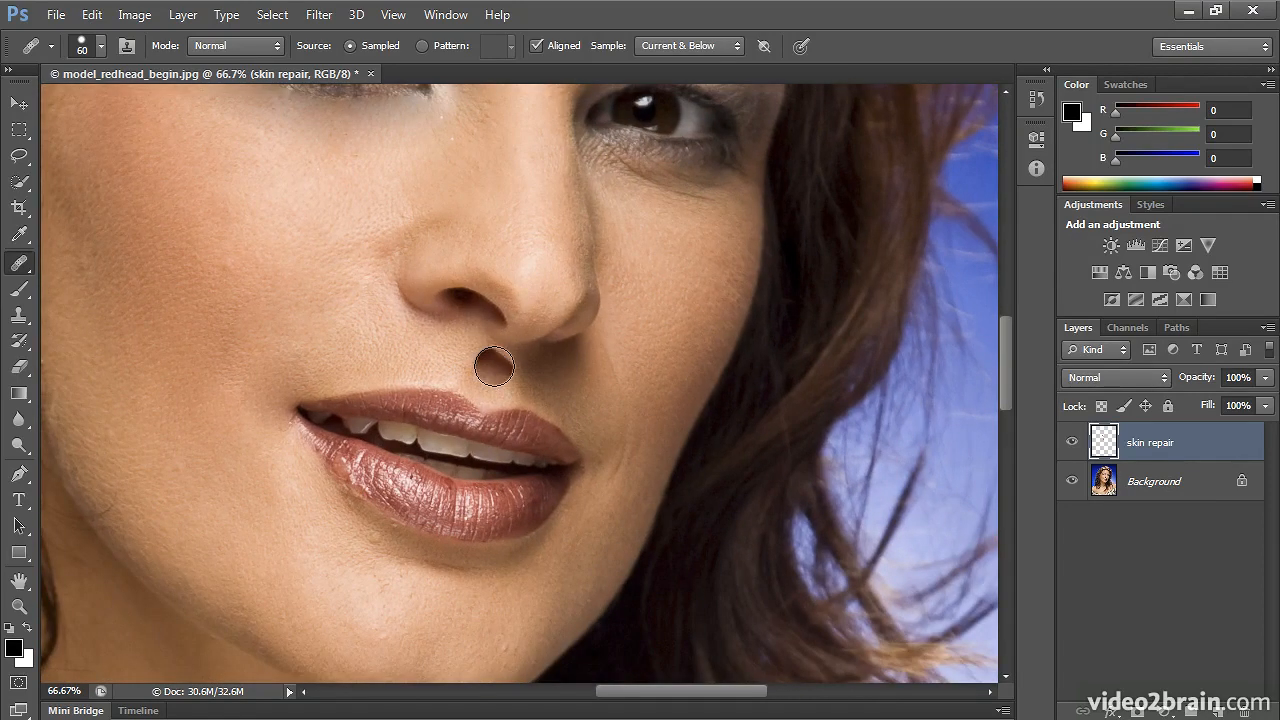
alt+click(363, 574)
drag(375, 548, 490, 580)
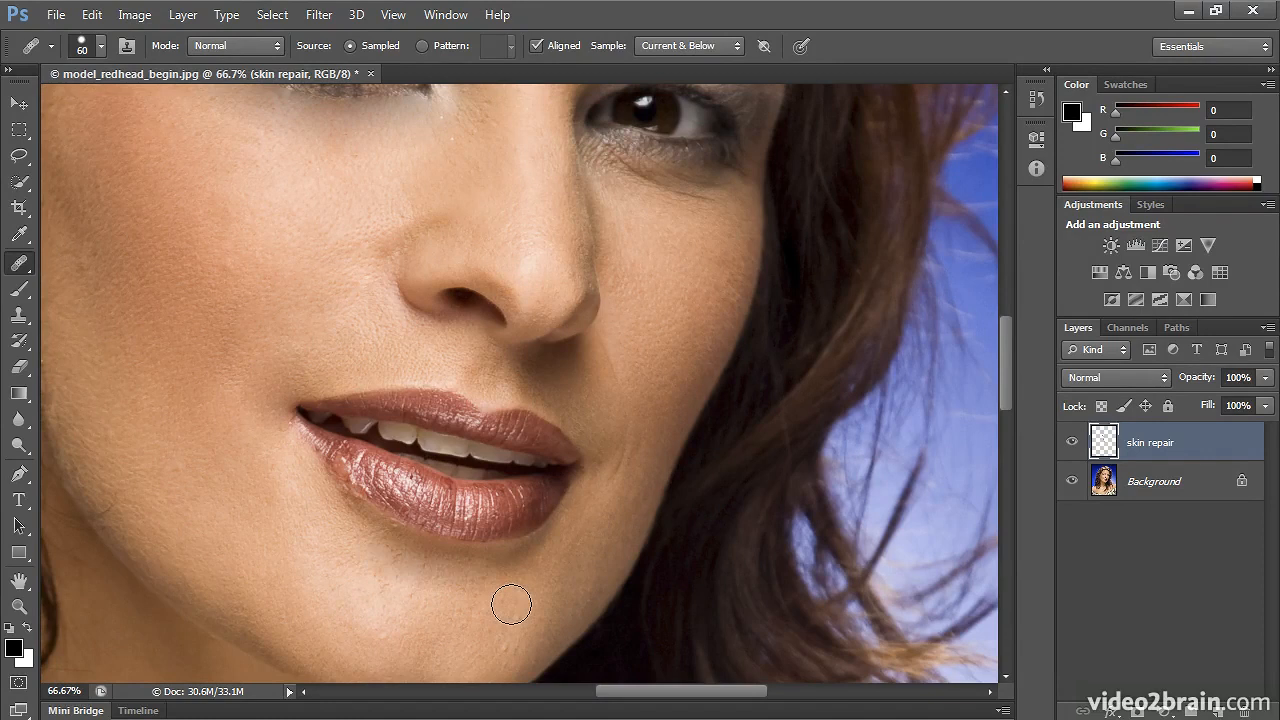
Heal the smile line beside the image-right corner of the mouth with skin sampled from the cheek above
drag(584, 552, 404, 596)
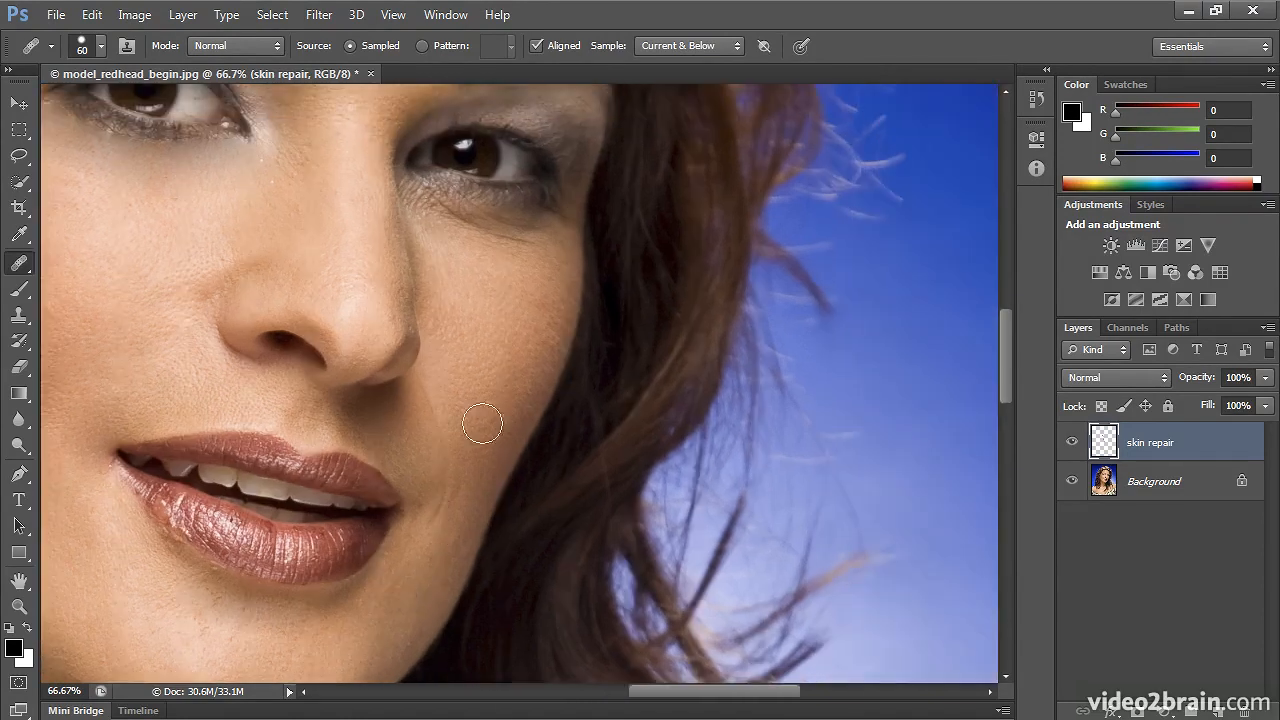
alt+click(449, 361)
mouse_move(430, 380)
mouse_down()
mouse_move(446, 493)
mouse_move(435, 528)
mouse_up()
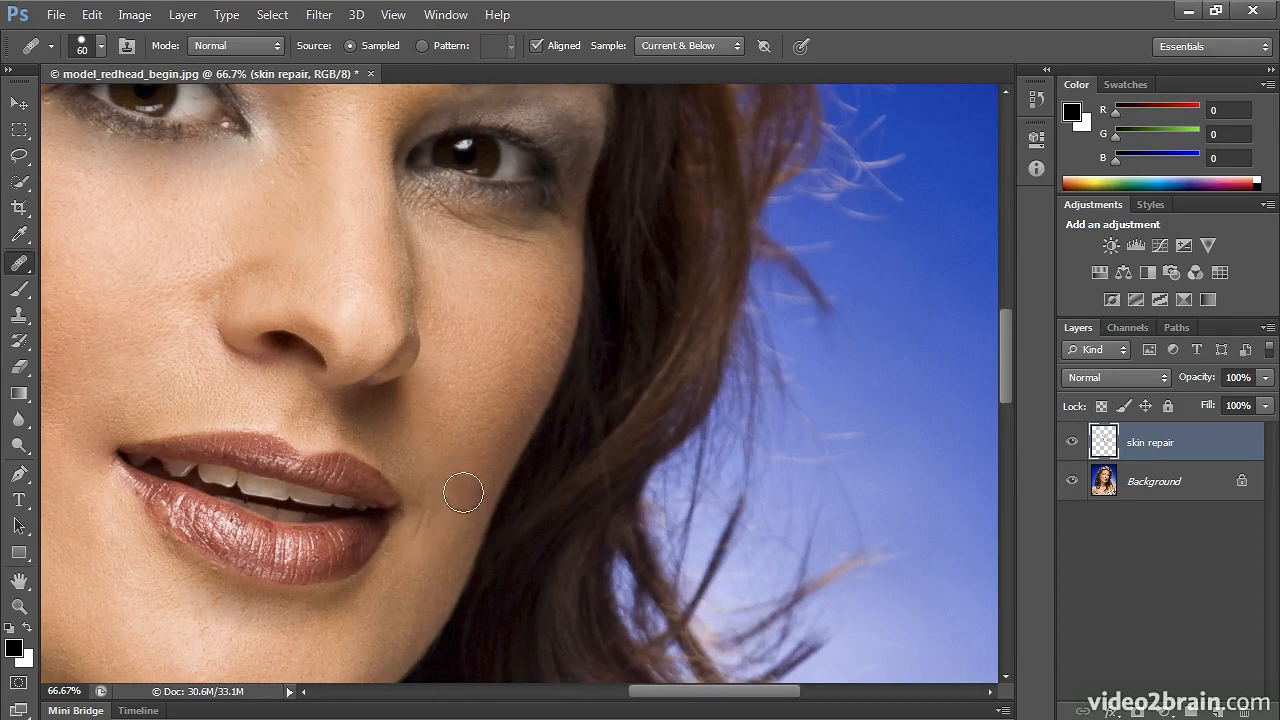
mouse_move(461, 481)
mouse_down()
mouse_move(429, 509)
mouse_move(405, 566)
mouse_up()
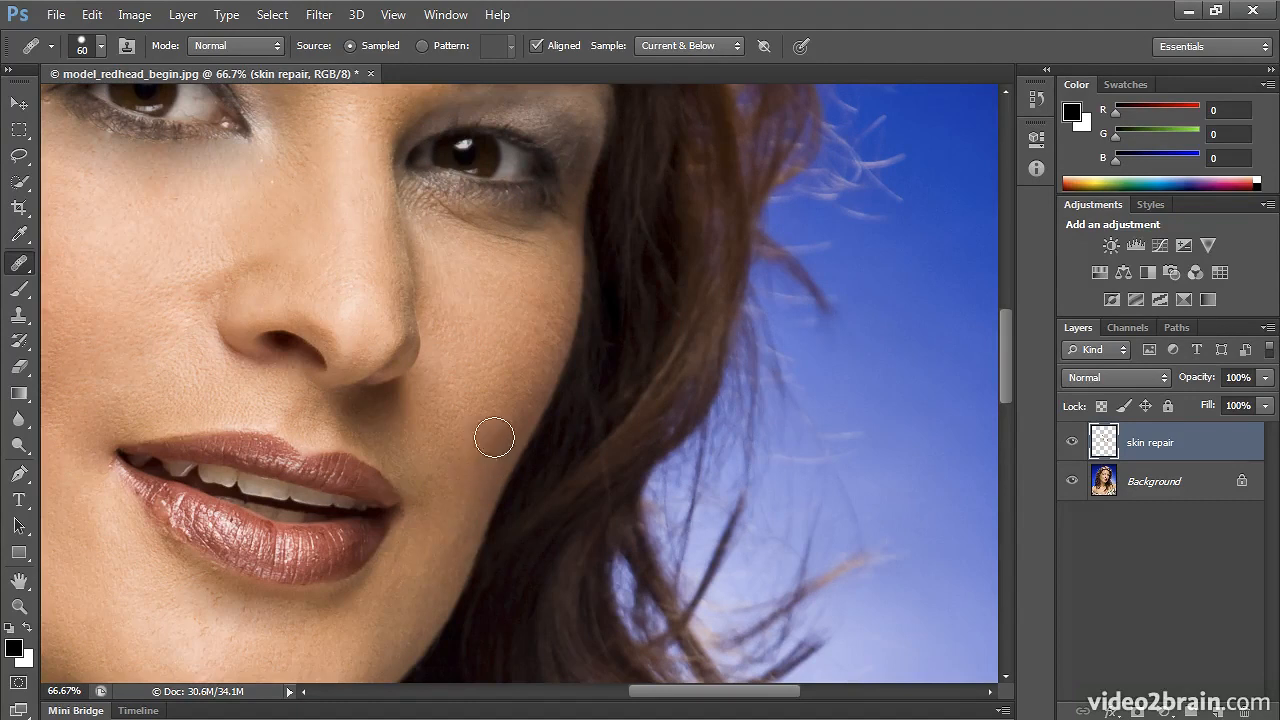
Heal the stray hairs above the image-left eyebrow with clean skin sampled from the forehead
drag(486, 391, 685, 599)
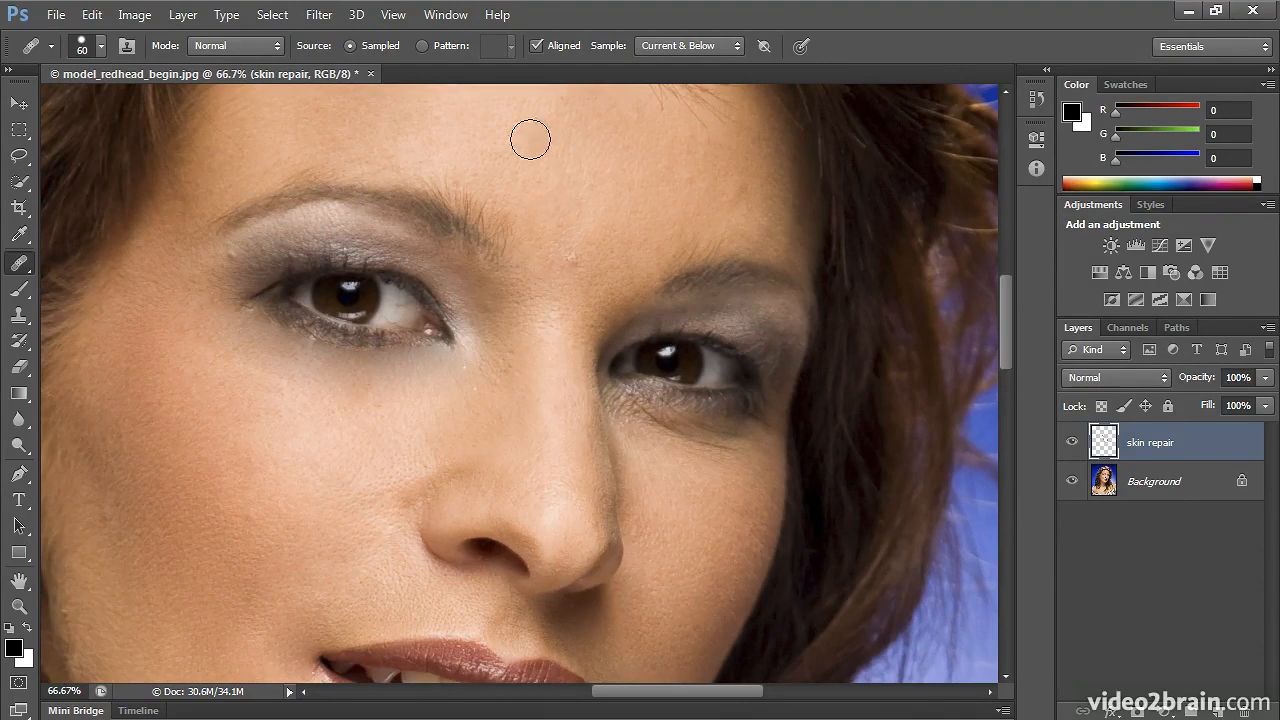
alt+click(457, 144)
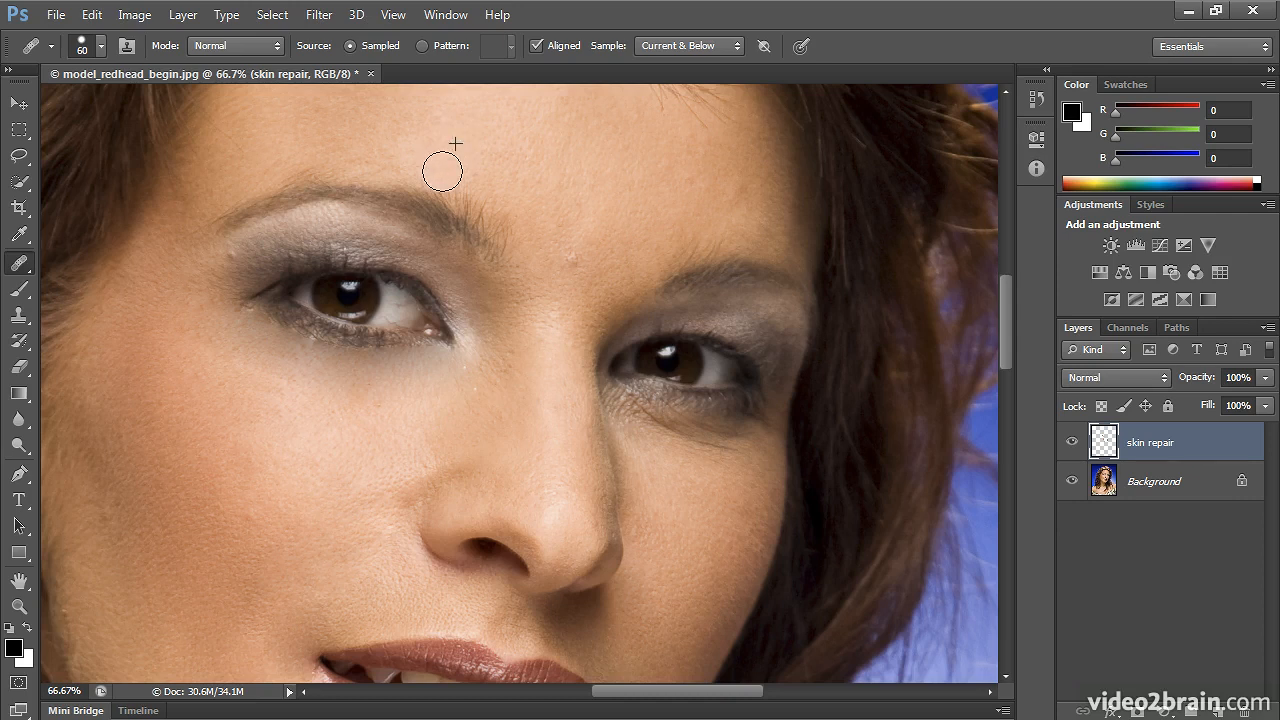
mouse_move(442, 171)
mouse_down()
mouse_move(522, 226)
mouse_move(480, 189)
mouse_move(413, 163)
mouse_move(517, 189)
mouse_up()
alt+click(406, 137)
alt+click(449, 143)
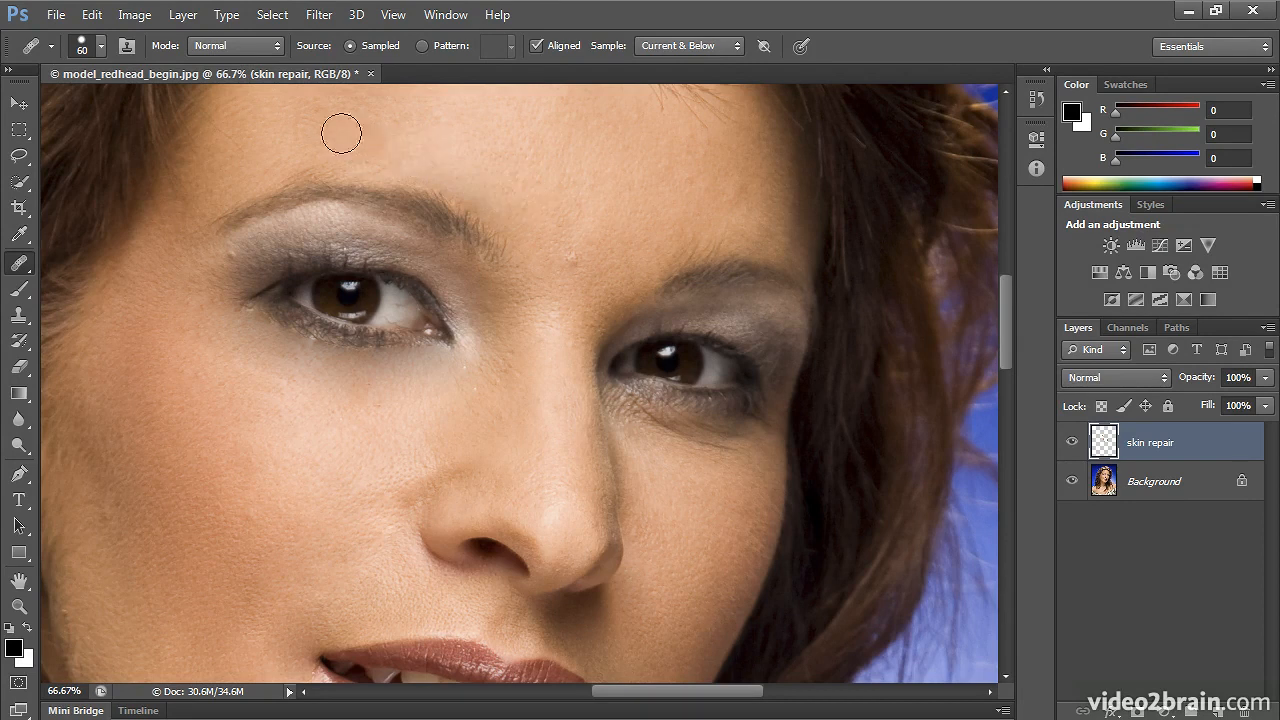
Heal the remaining stray hairs above both eyebrows and the skin between them, resampling nearby forehead skin
drag(331, 127, 343, 191)
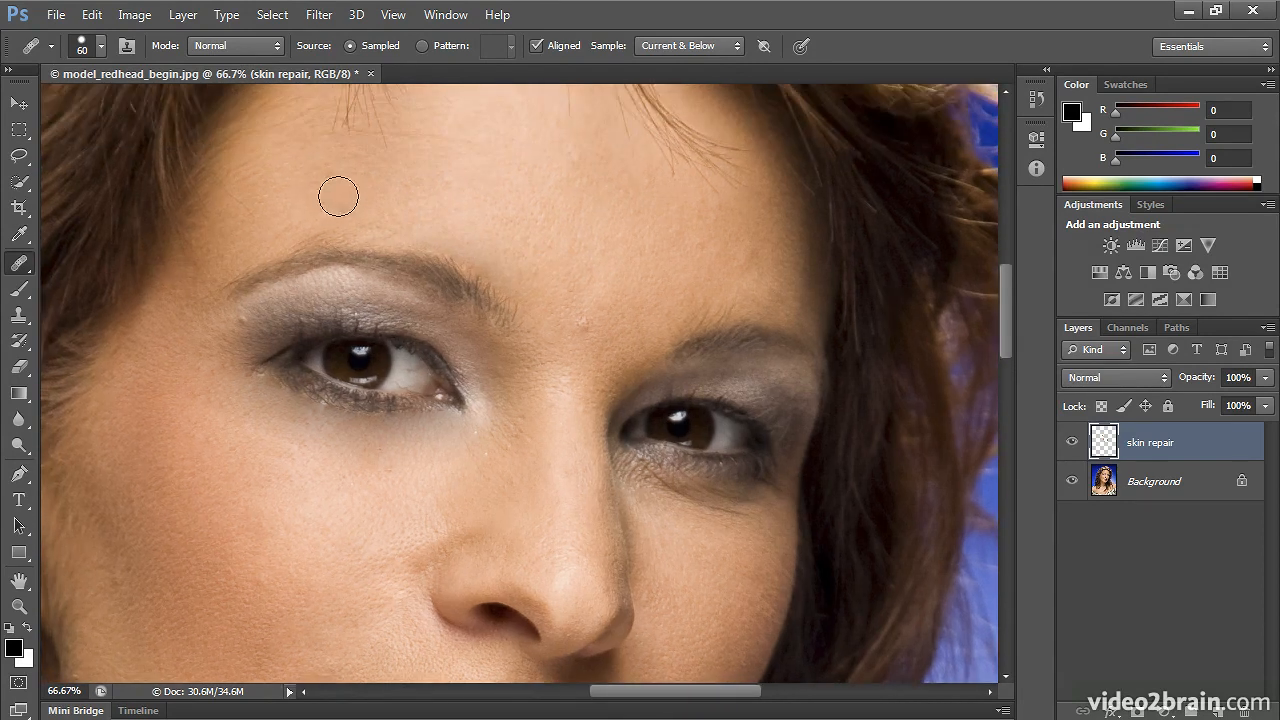
alt+click(294, 203)
mouse_move(297, 229)
mouse_down()
mouse_move(346, 220)
mouse_move(349, 232)
mouse_move(286, 229)
mouse_move(383, 223)
mouse_move(477, 254)
mouse_move(522, 301)
mouse_move(690, 331)
mouse_up()
alt+click(311, 191)
alt+click(343, 191)
alt+click(477, 220)
alt+click(583, 277)
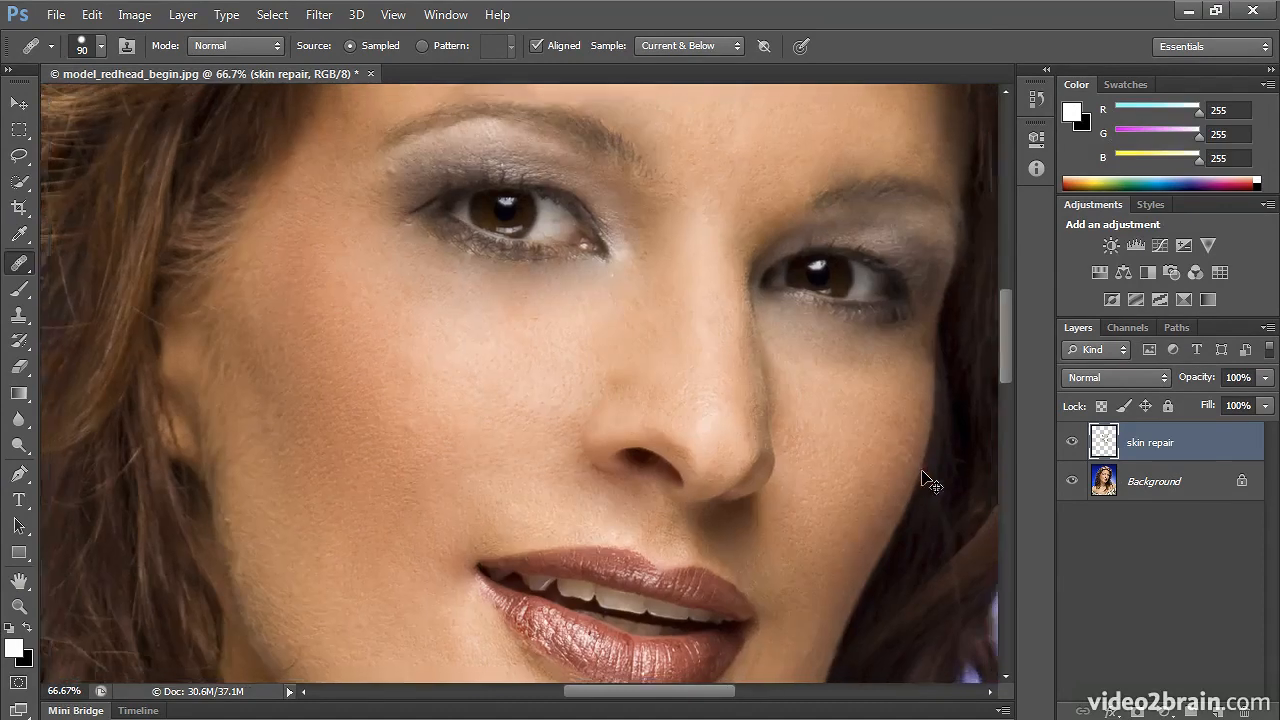
Compare the face with and without the skin repair layer at reduced magnification
key(ctrl+minus)
key(ctrl+minus)
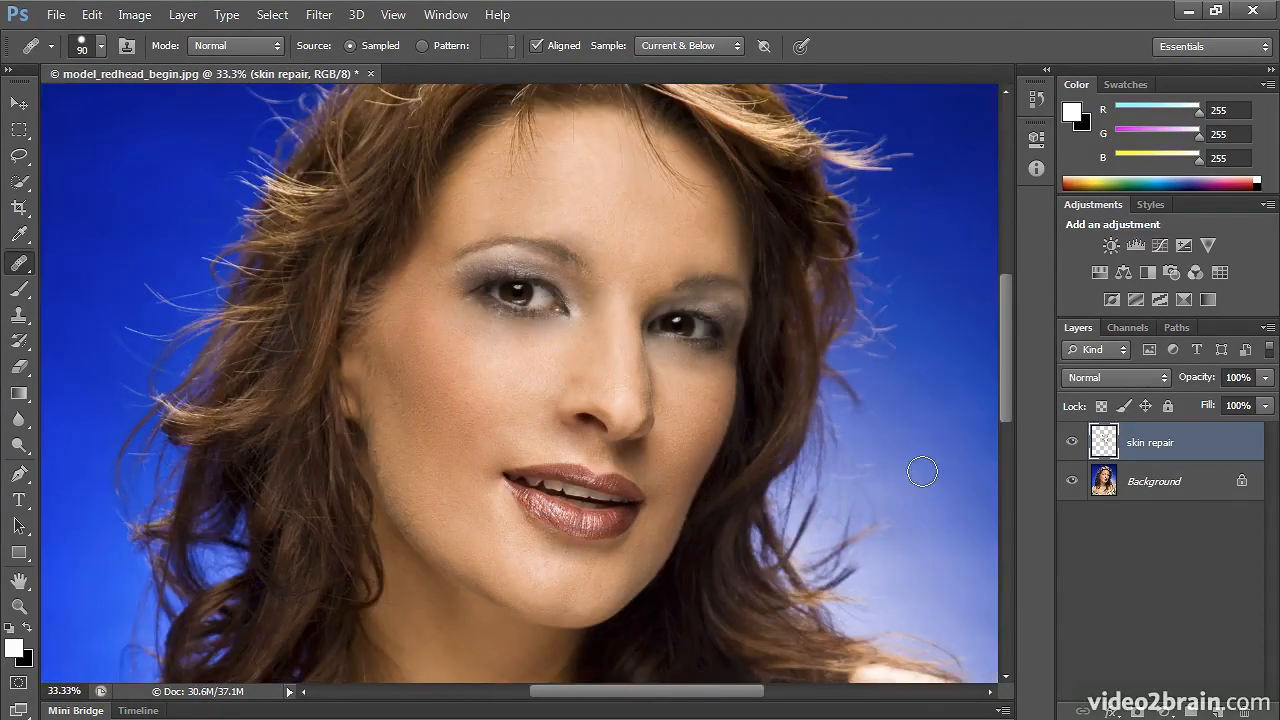
click(1072, 444)
click(1072, 444)
key(ctrl+plus)
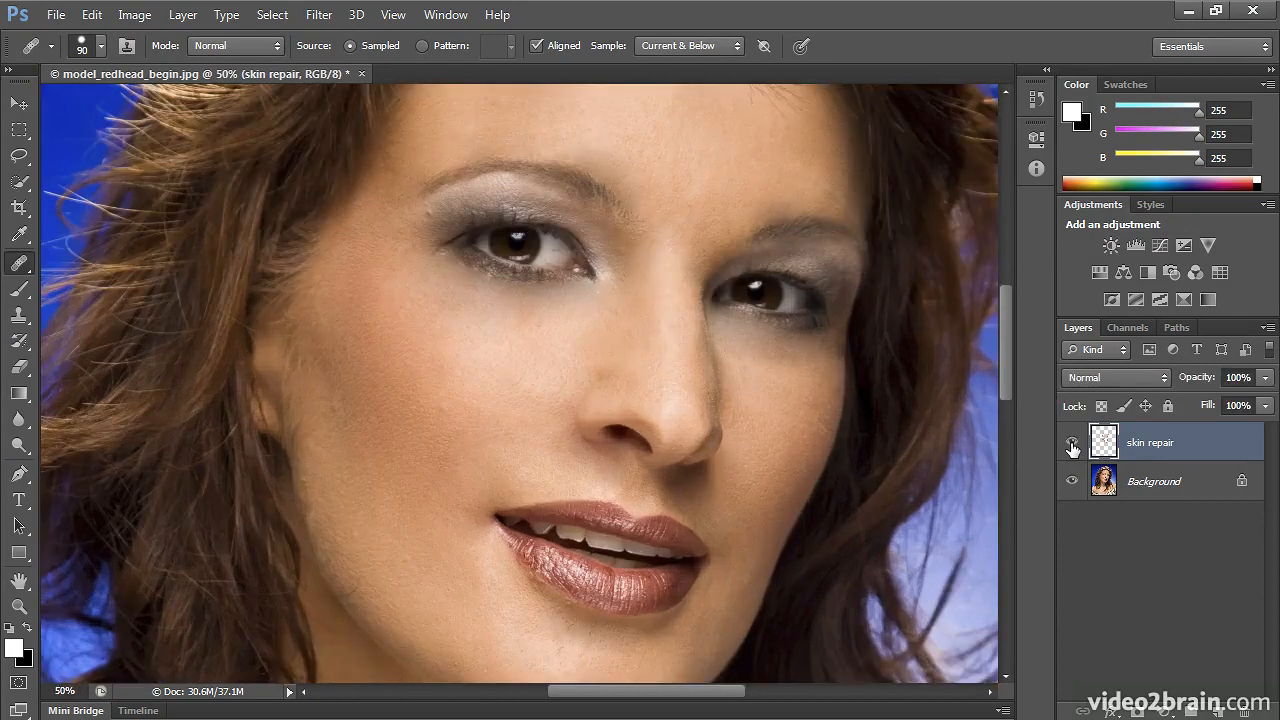
click(1072, 444)
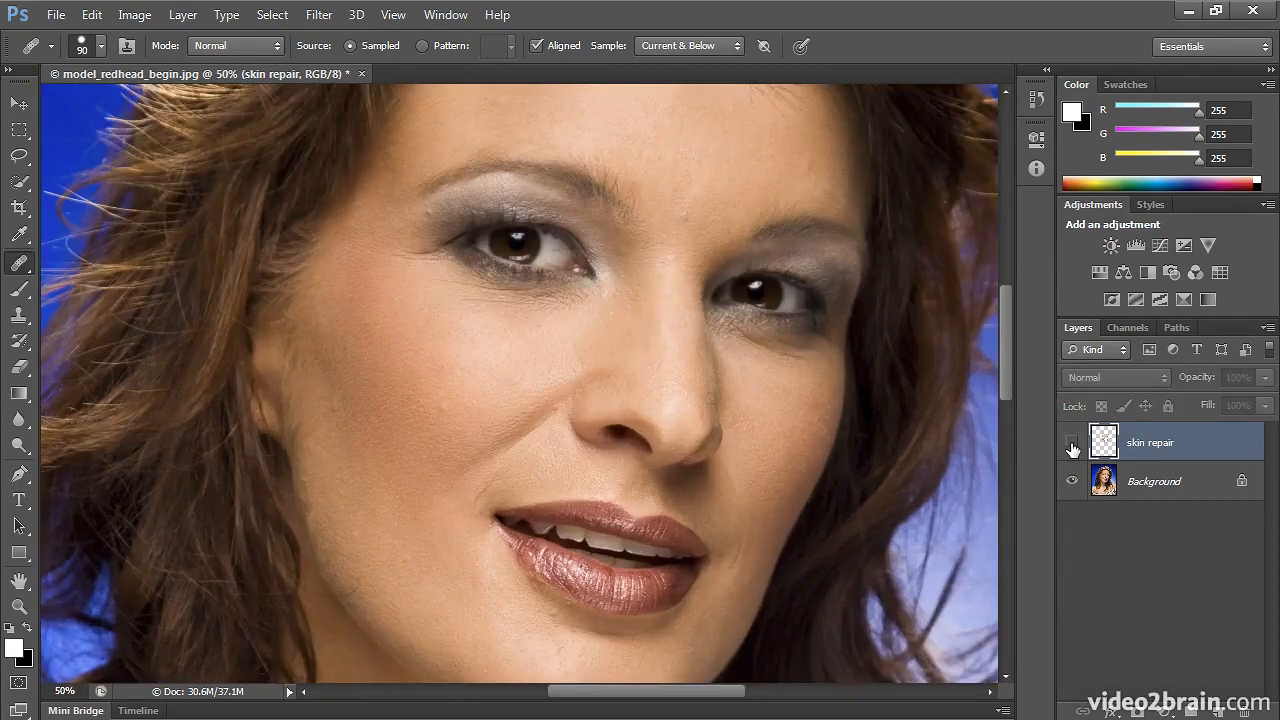
click(1072, 444)
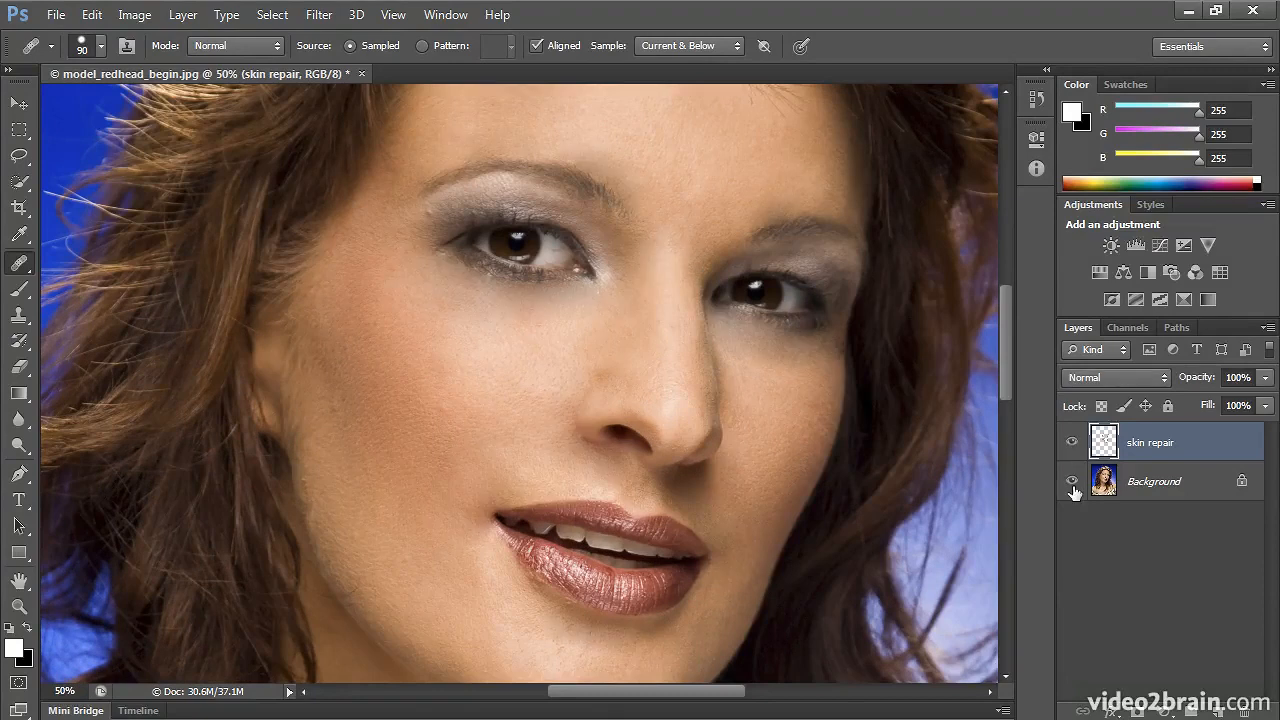
Inspect the healed patches of the skin repair layer on their own by temporarily hiding the Background layer
click(1072, 482)
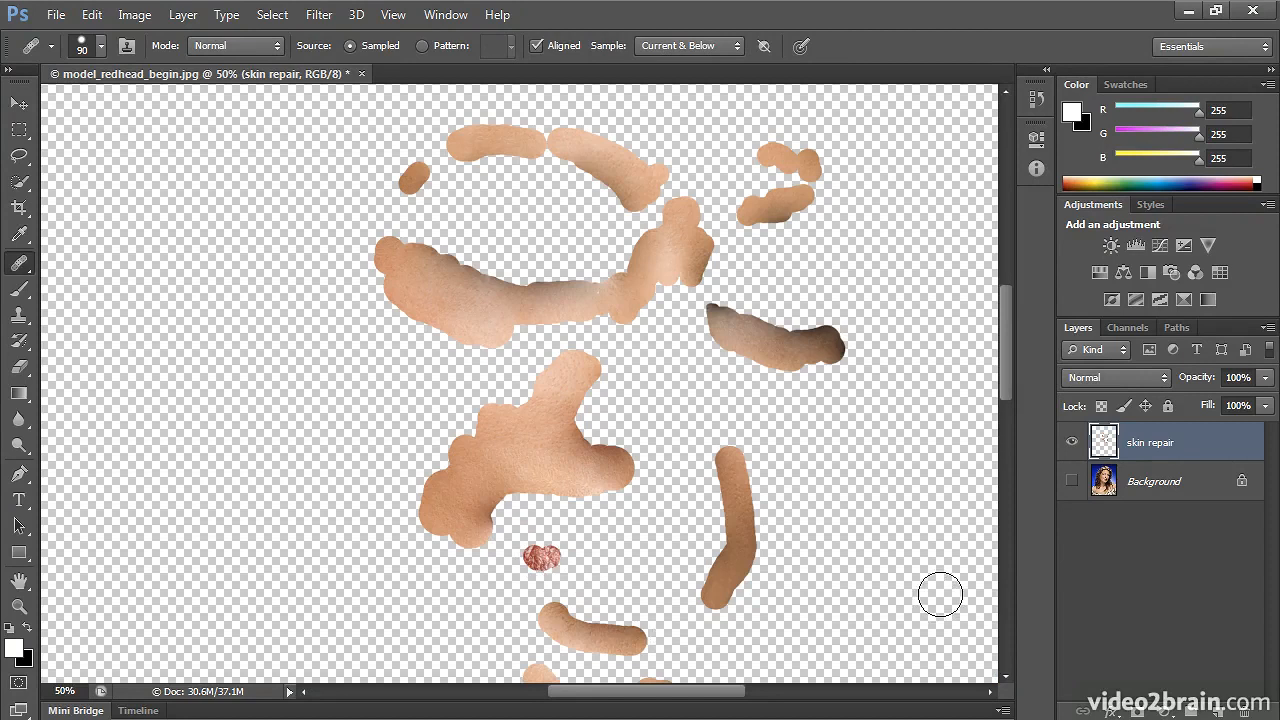
scroll(926, 571, down, 6)
scroll(909, 550, down, 2)
scroll(907, 550, up, 10)
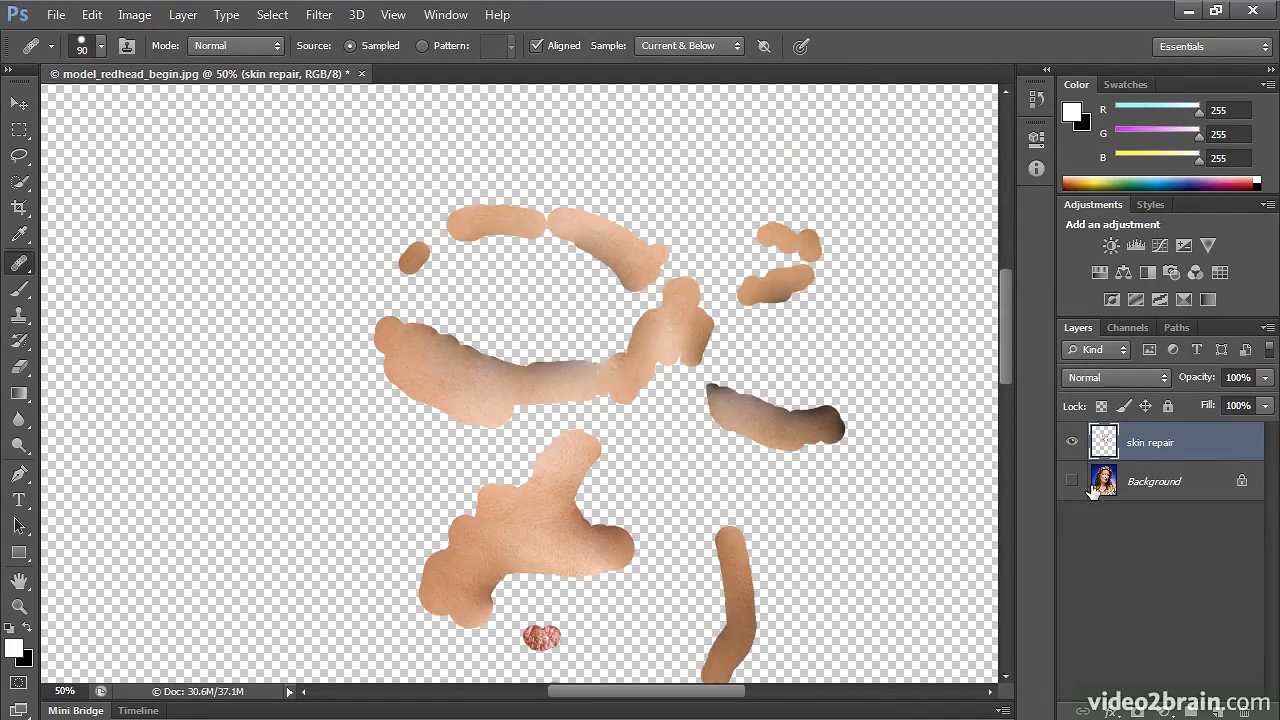
click(1071, 481)
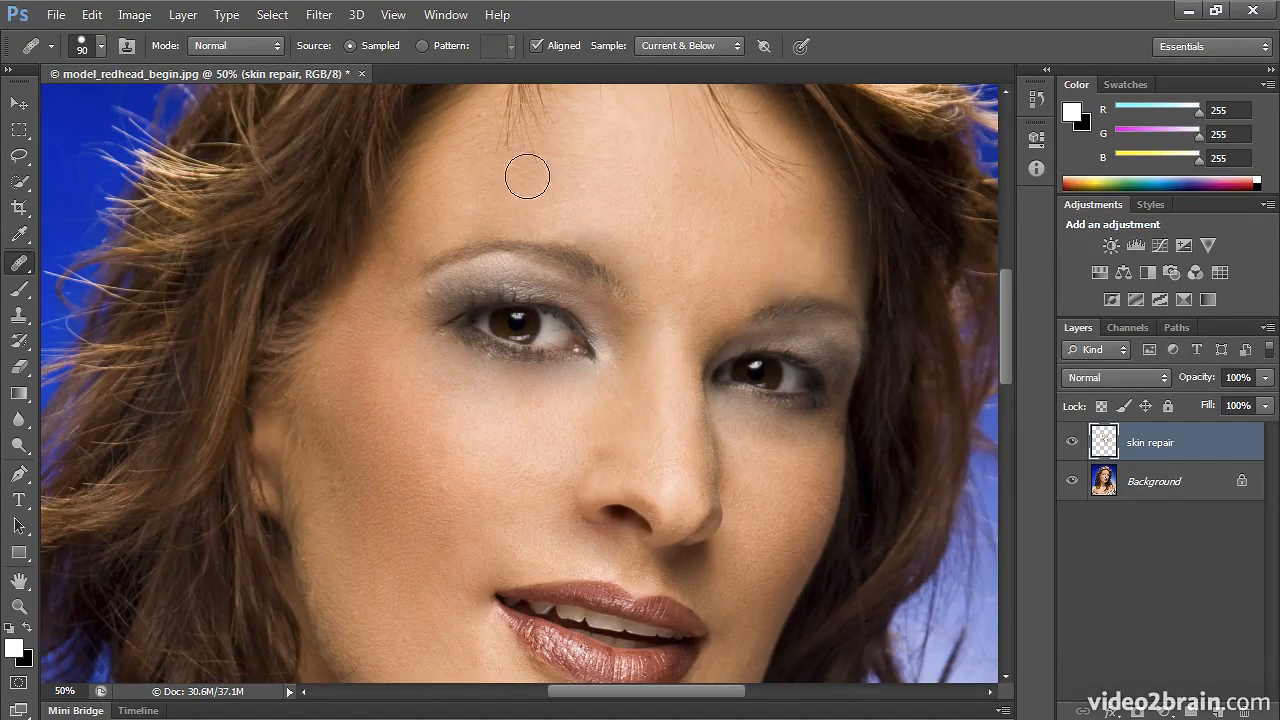
Create a new layer named "eyebrow fix" above the skin repair layer
click(183, 15)
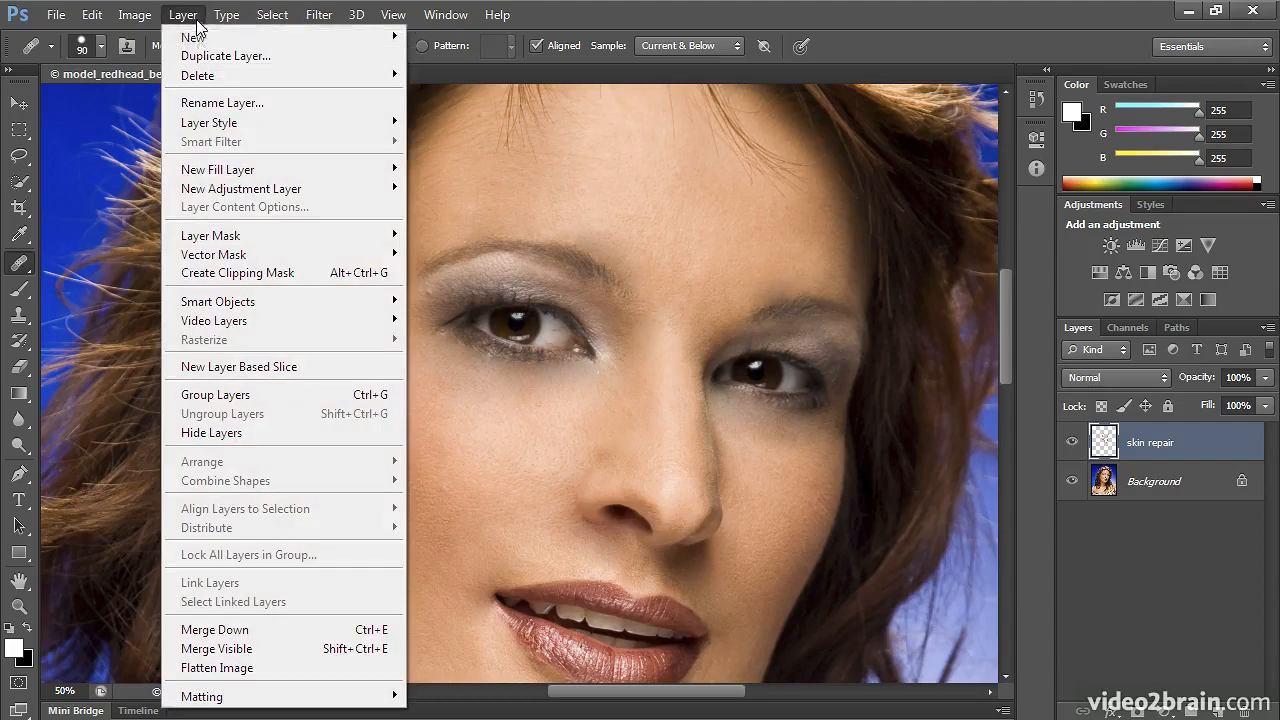
mouse_move(225, 37)
click(463, 40)
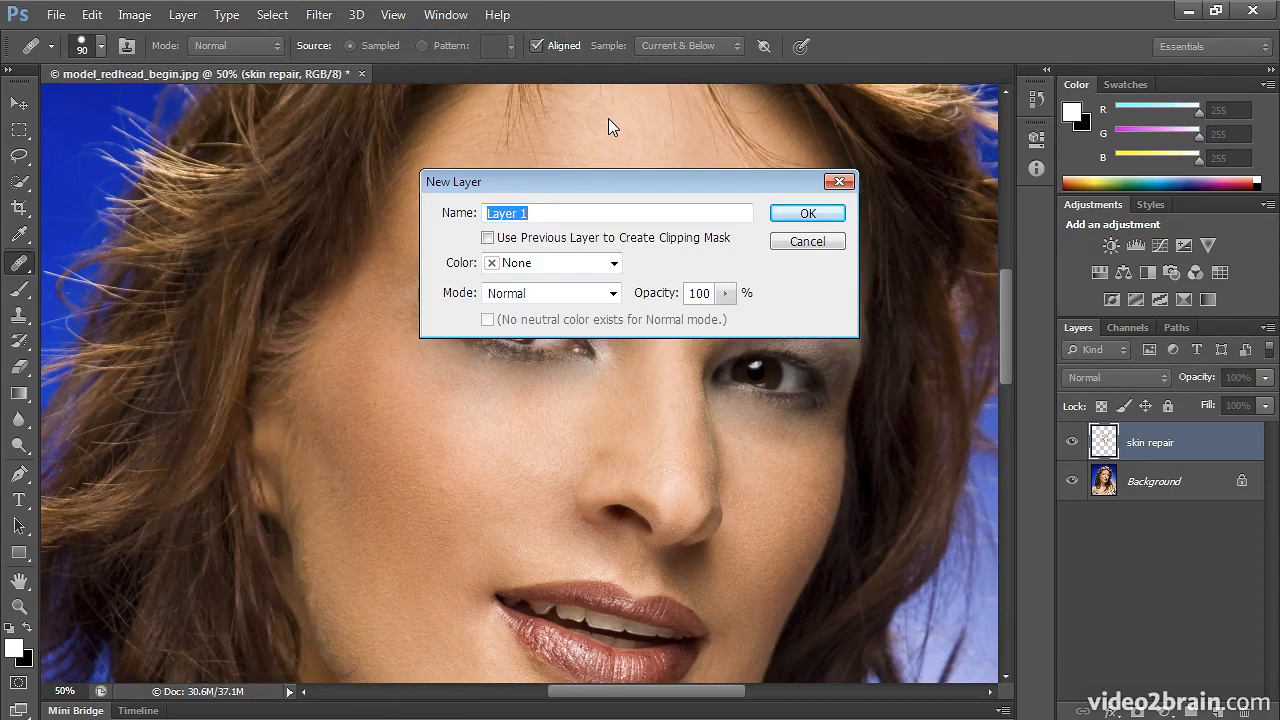
text(eyebrow)
key(Return)
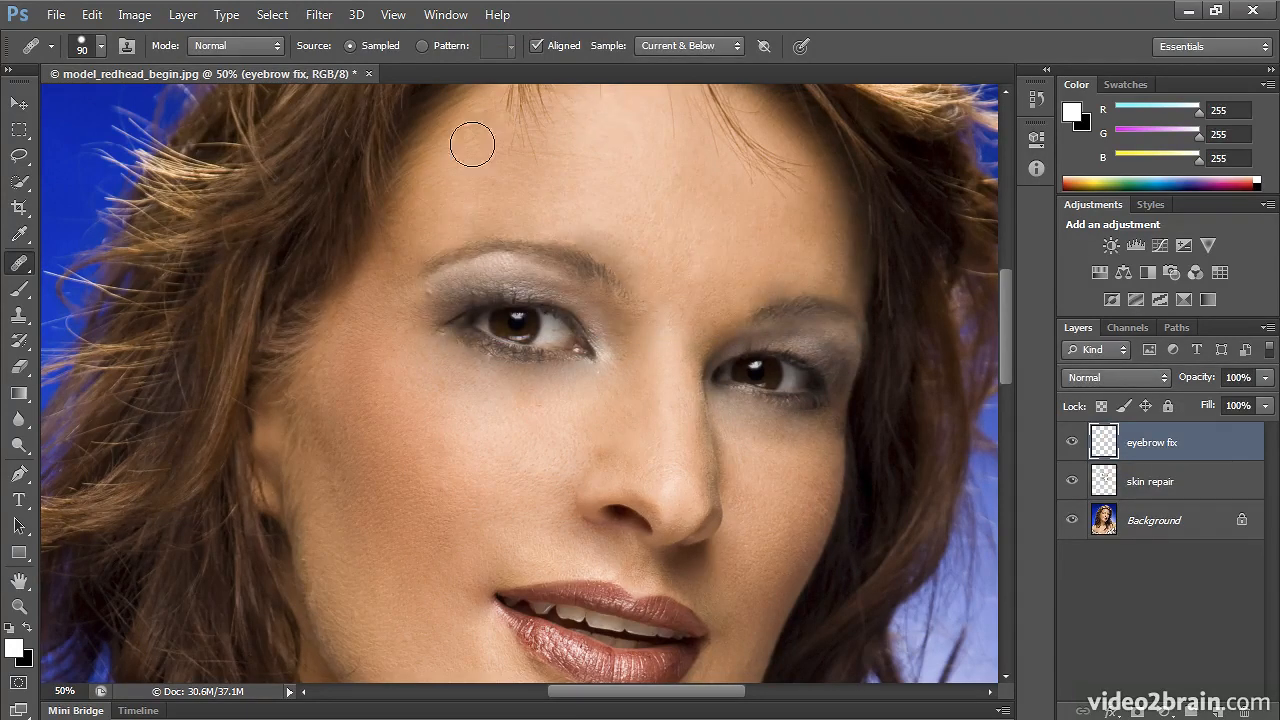
Set the Clone Stamp tool to sample All Layers and hide the skin repair layer
key(s)
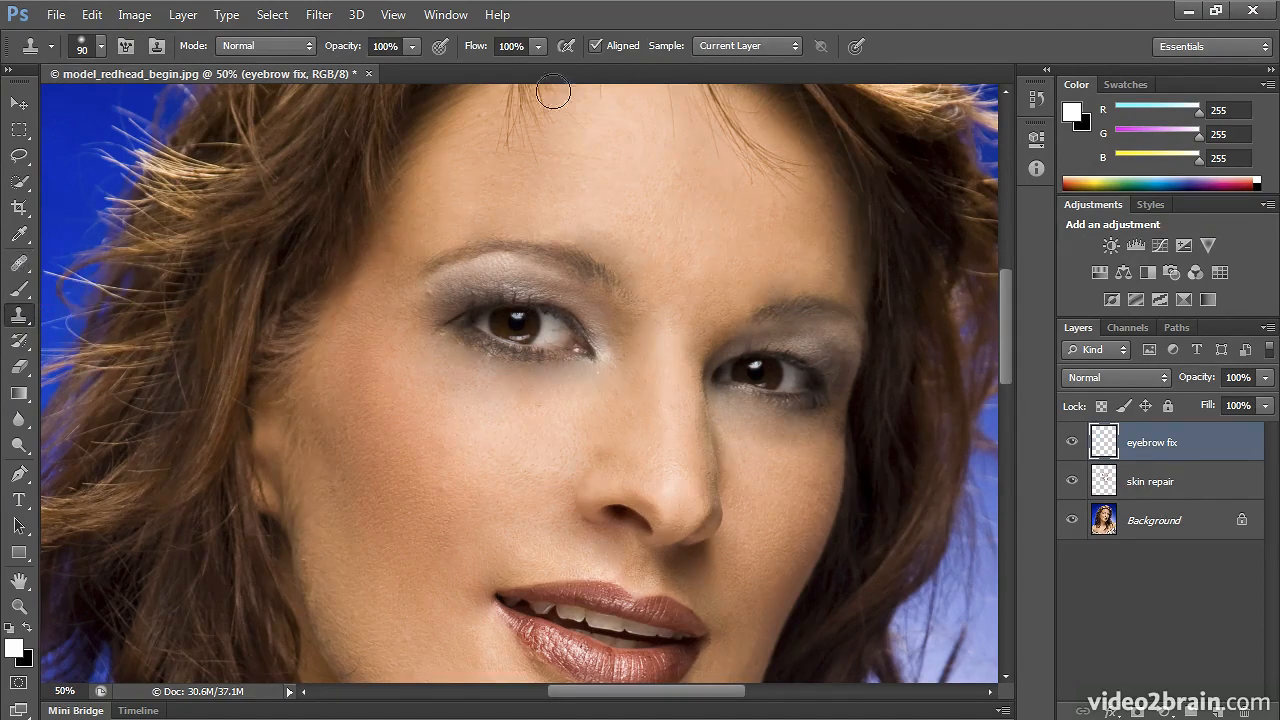
click(763, 46)
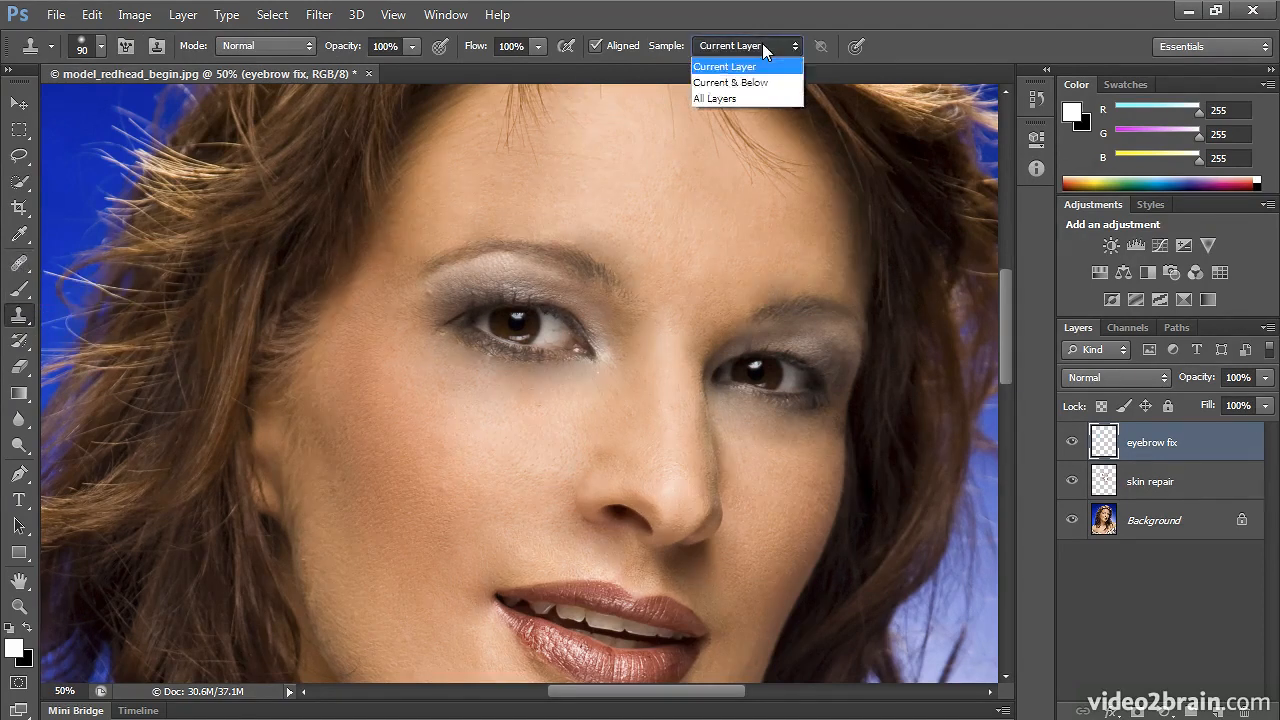
click(751, 97)
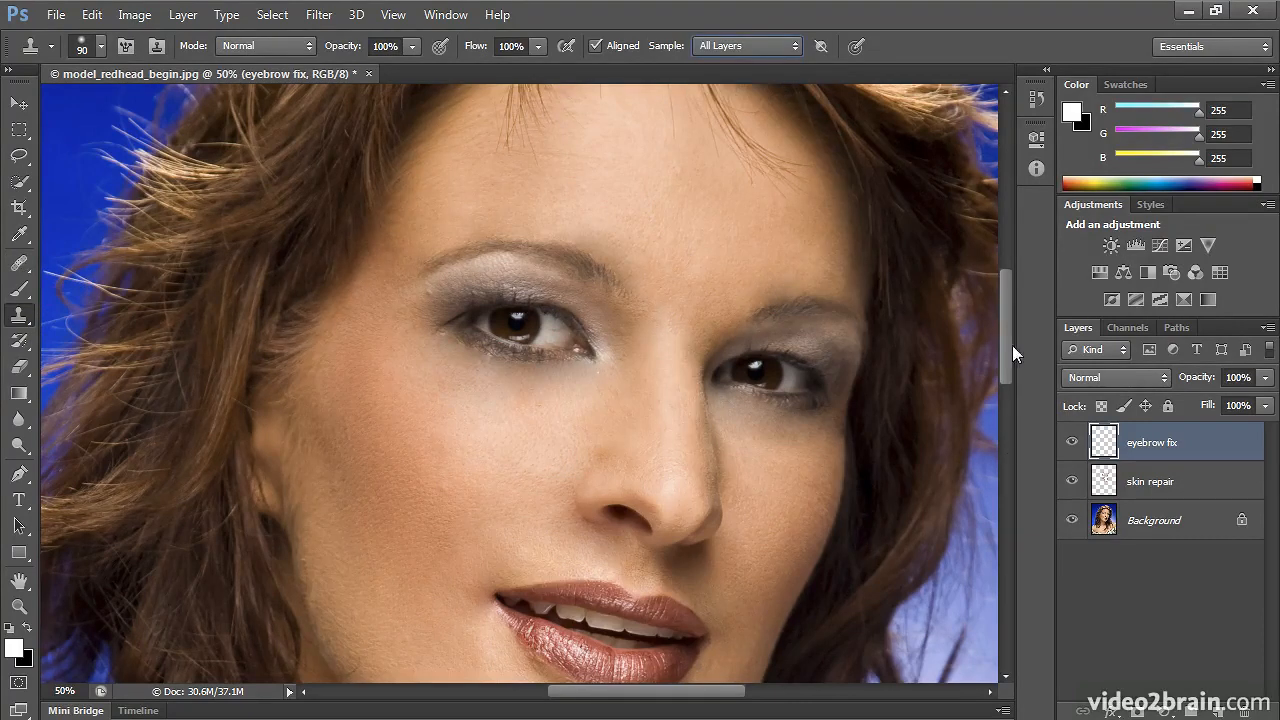
click(1071, 482)
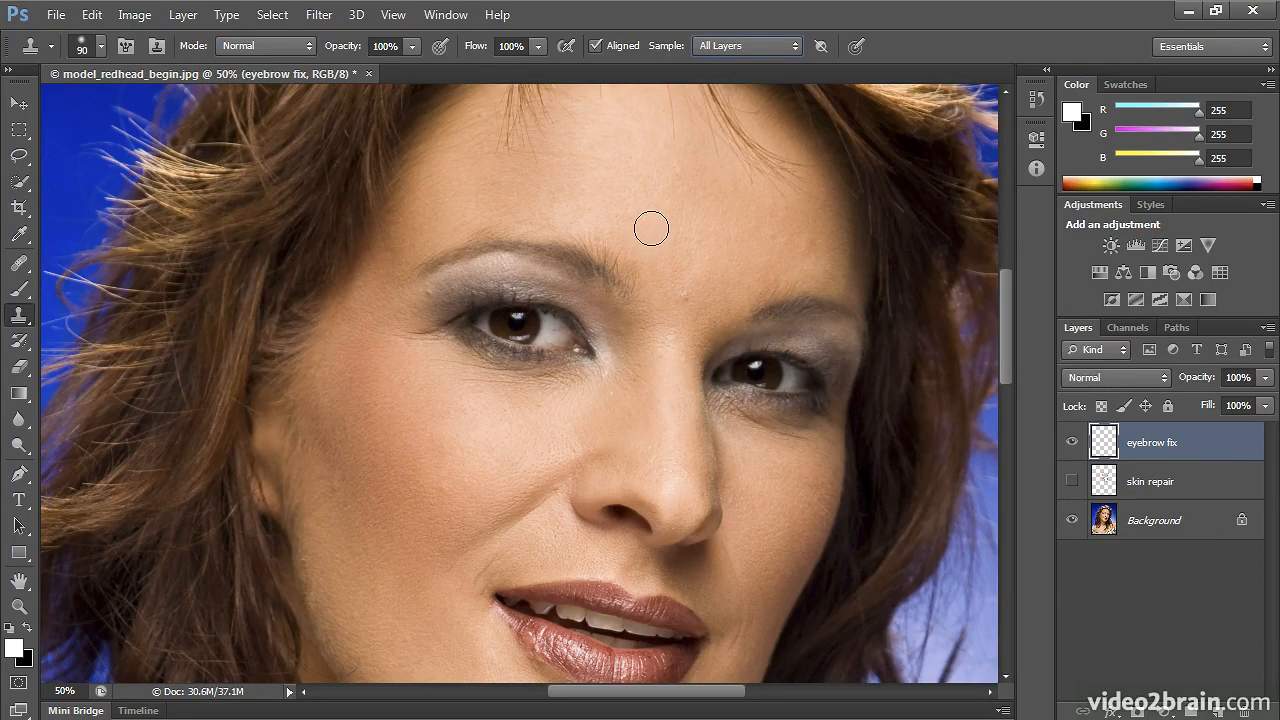
Clone forehead skin over the stray hairs at the inner end and upper edge of the image-left eyebrow
key(alt)
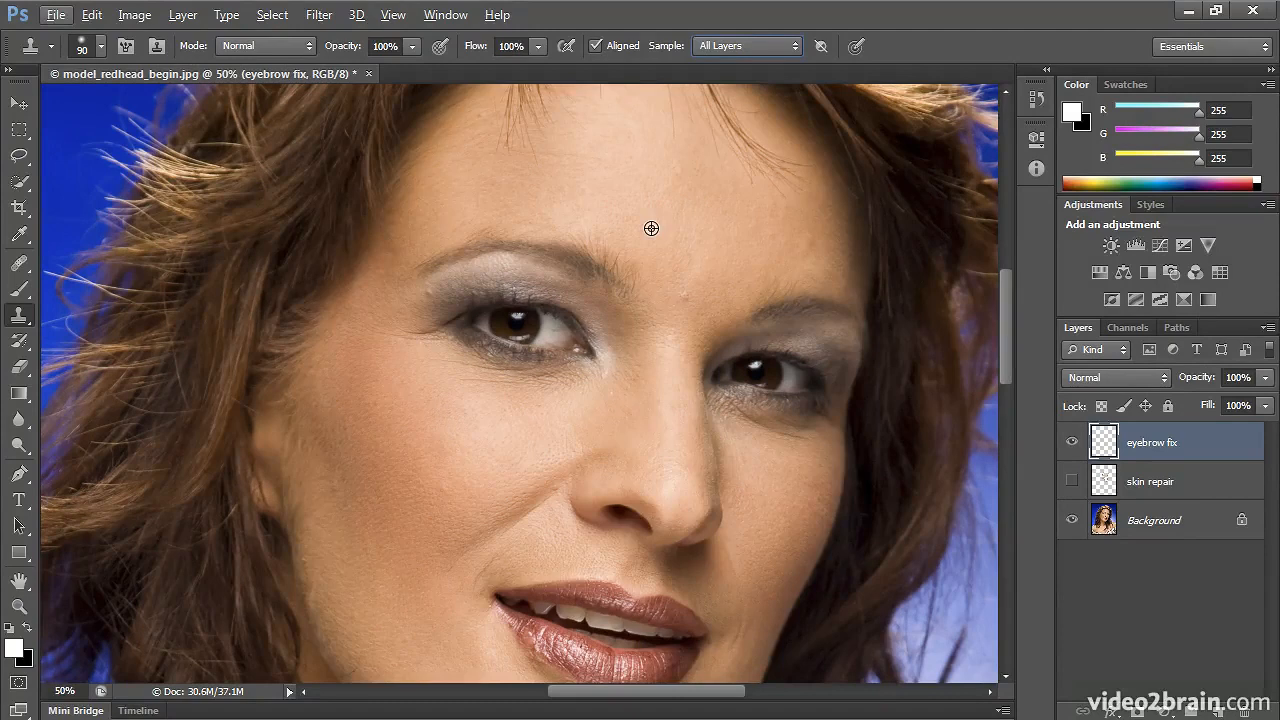
alt+click(651, 228)
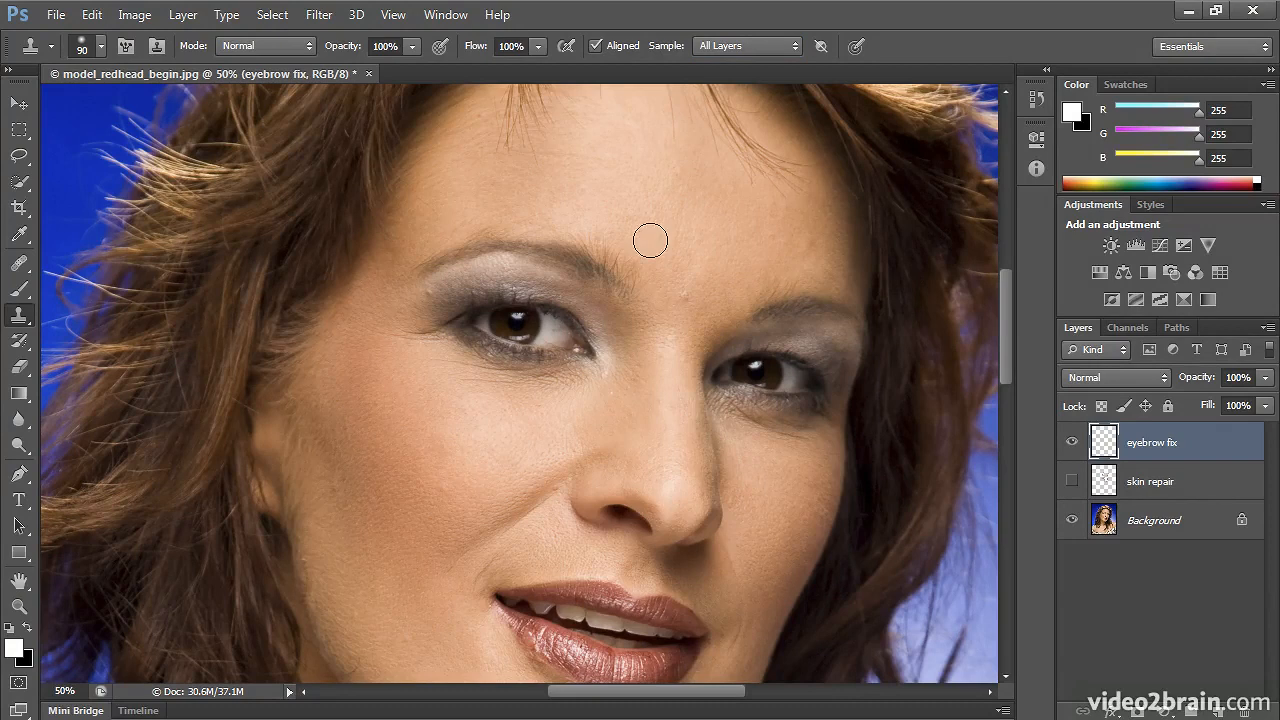
mouse_move(635, 263)
mouse_down()
mouse_move(575, 226)
mouse_move(635, 260)
mouse_up()
alt+click(587, 204)
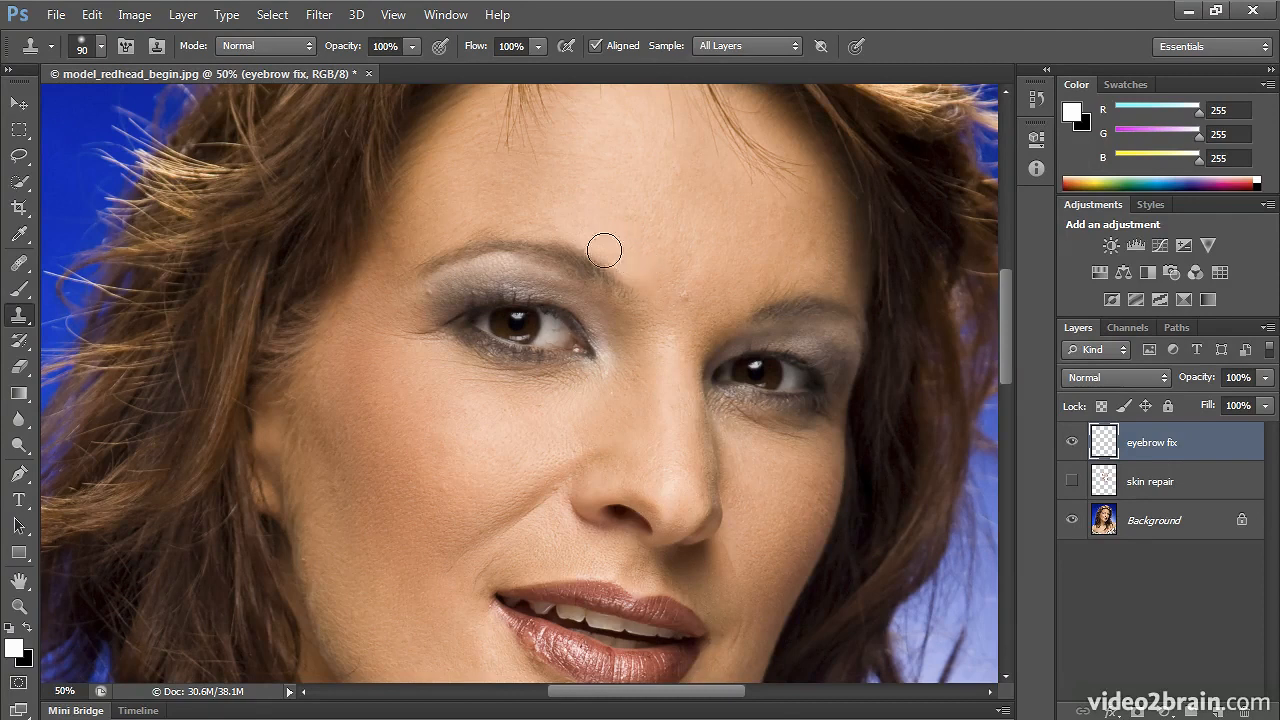
alt+click(485, 202)
mouse_move(482, 218)
mouse_down()
mouse_move(461, 223)
mouse_move(537, 209)
mouse_up()
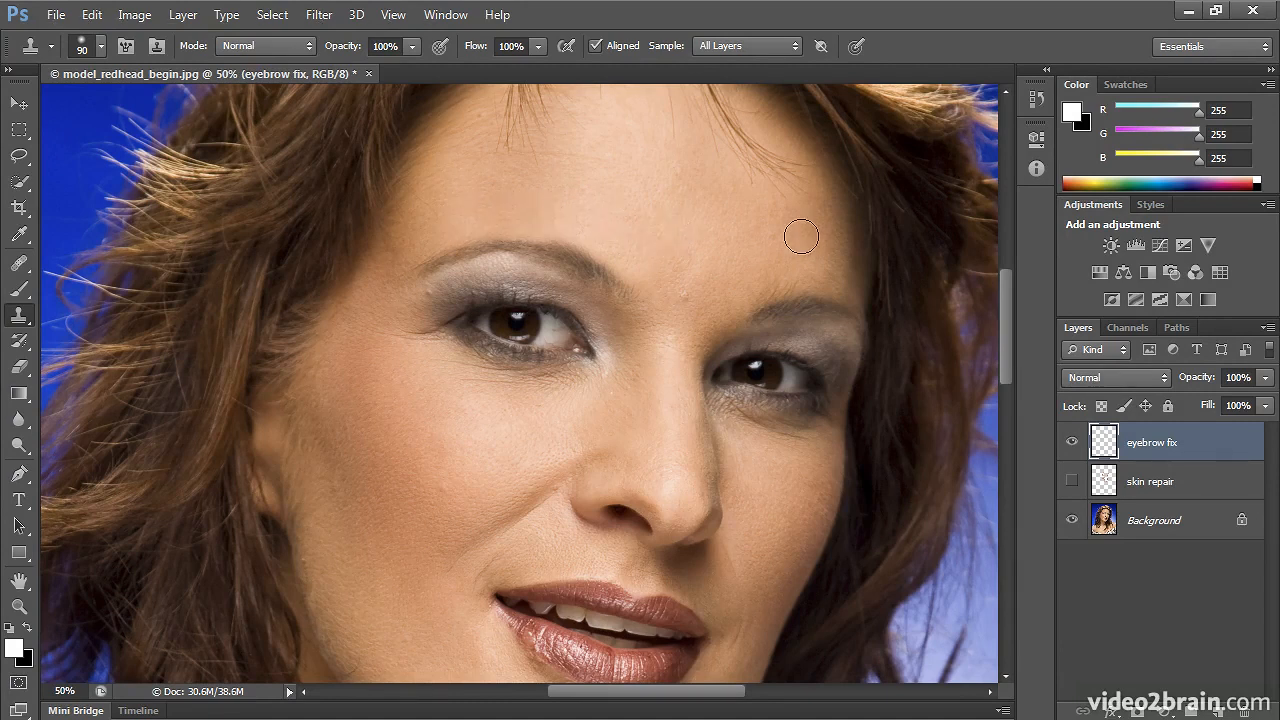
Clone forehead skin over the stray hairs along the upper edge of the image-right eyebrow
key(ctrl+1)
drag(820, 232, 245, 357)
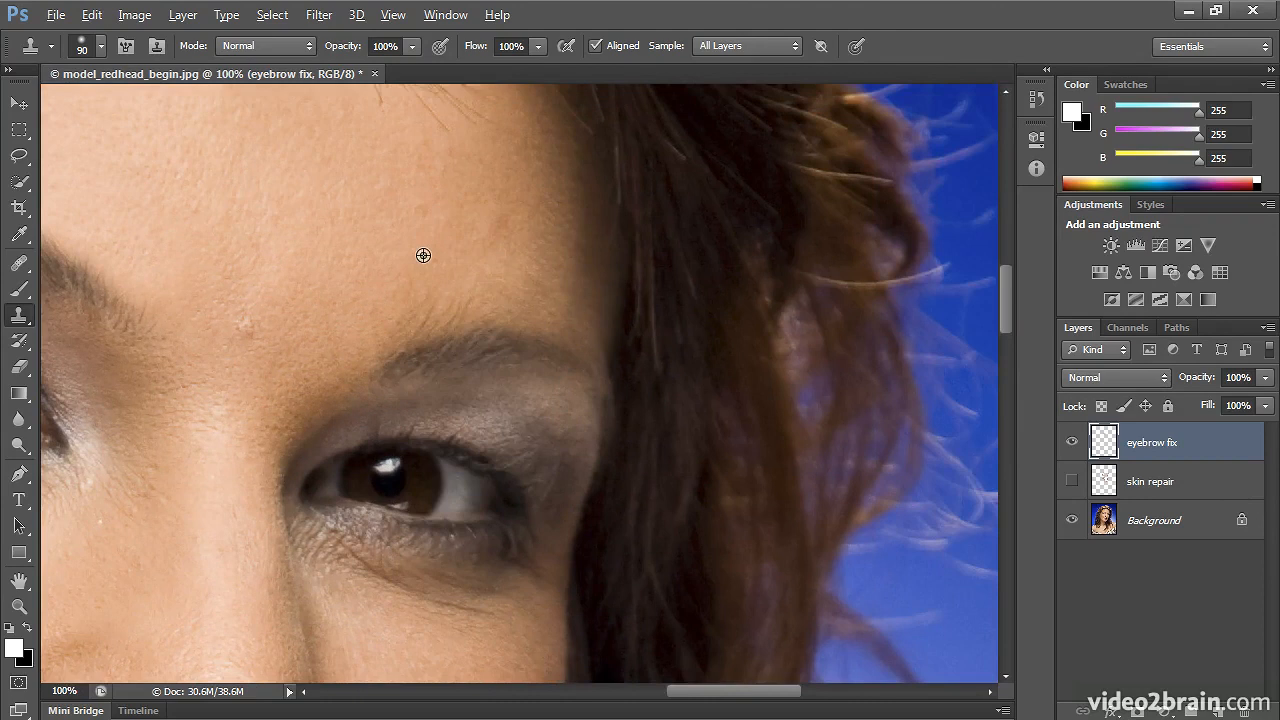
alt+click(393, 259)
click(384, 307)
mouse_move(383, 307)
mouse_down()
mouse_move(503, 275)
mouse_move(525, 235)
mouse_move(536, 252)
mouse_up()
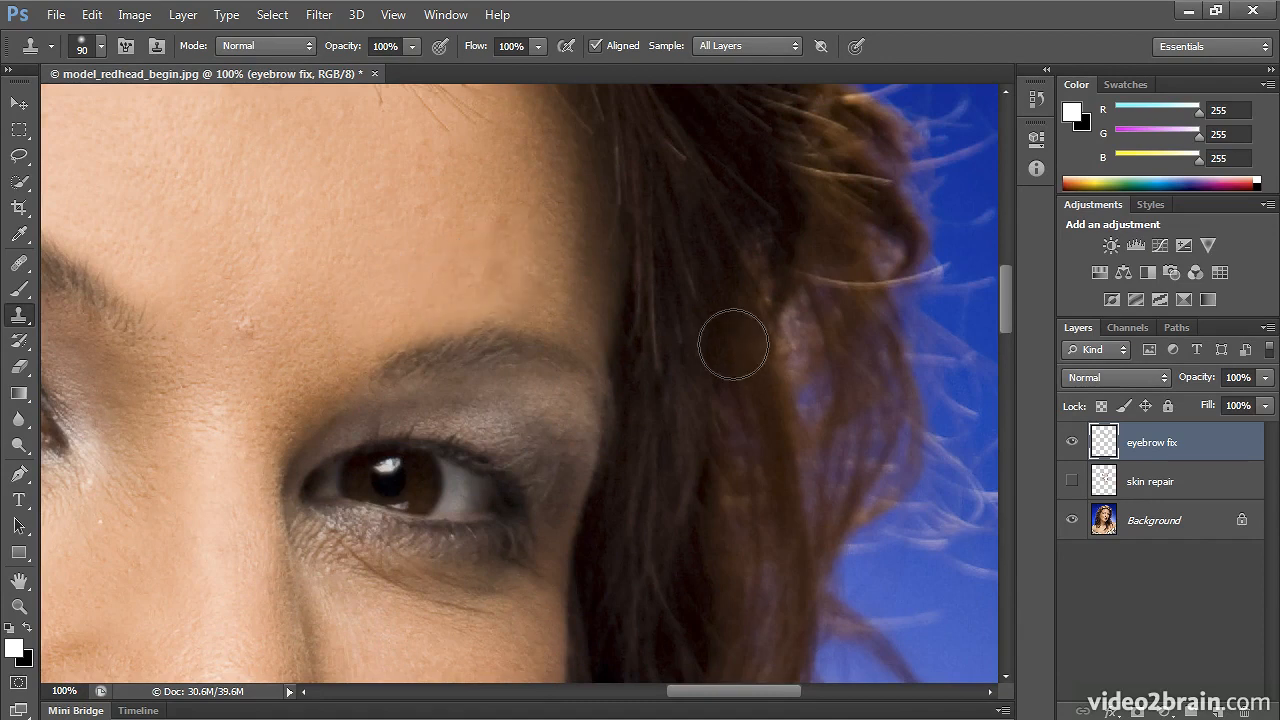
Clone clean forehead skin over the area between the outer image-right eyebrow and the hairline
click(563, 222)
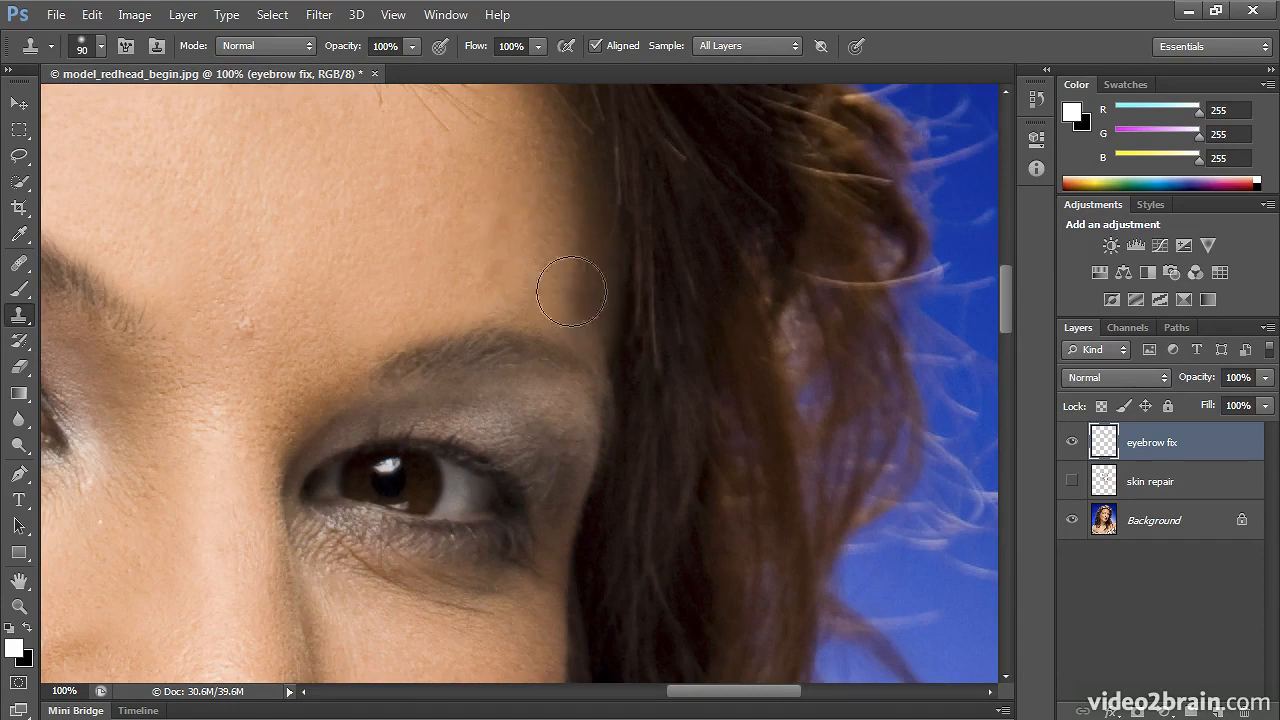
click(551, 203)
key(alt)
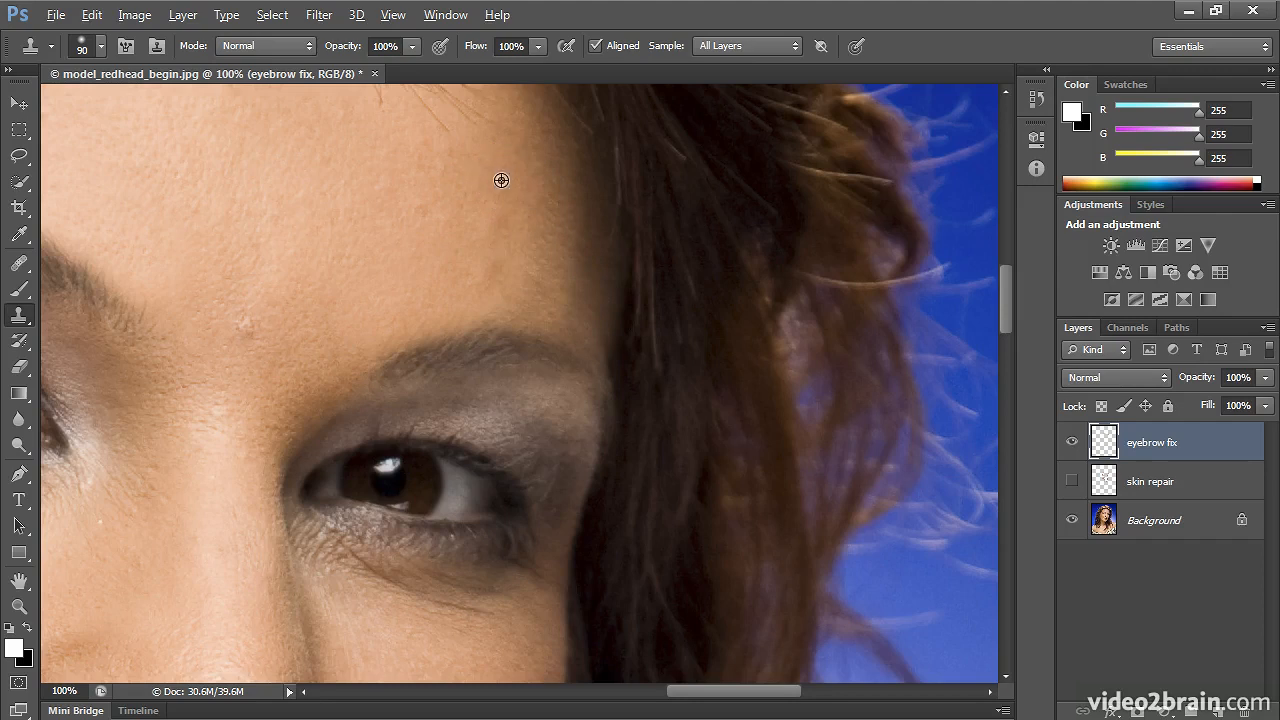
alt+click(501, 180)
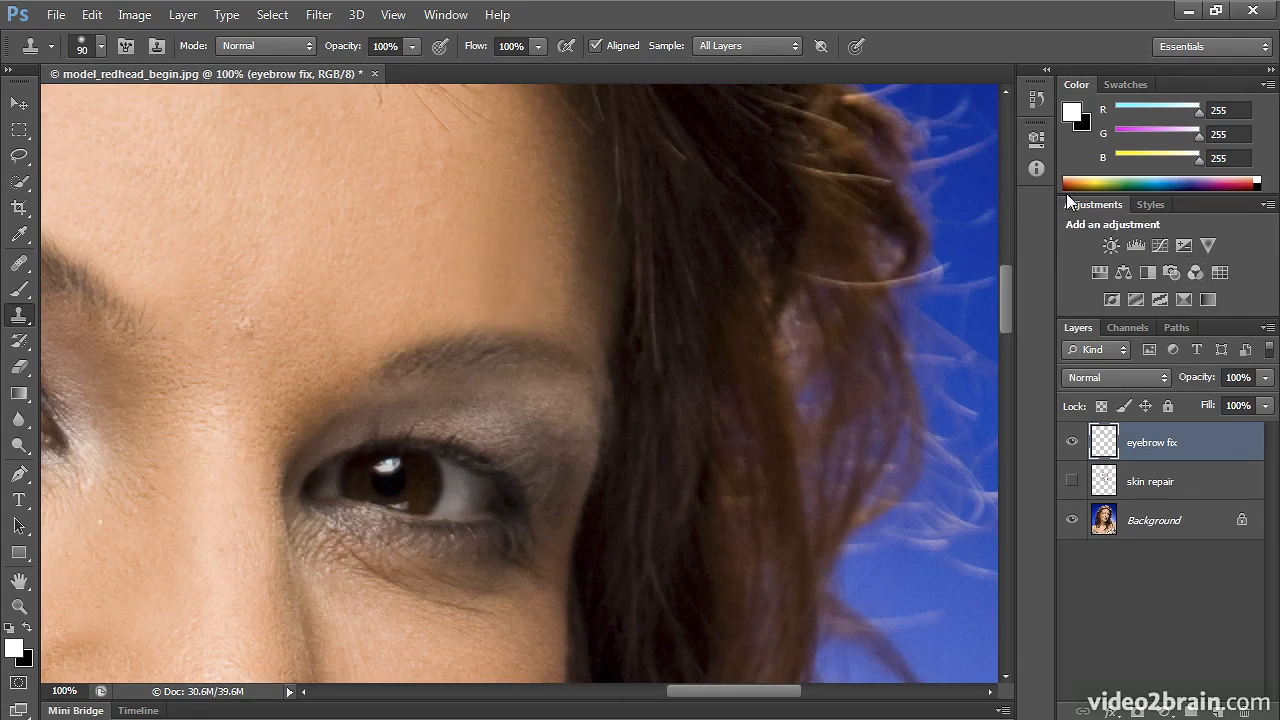
Make the skin repair layer visible again for a view of the whole face
key(ctrl+0)
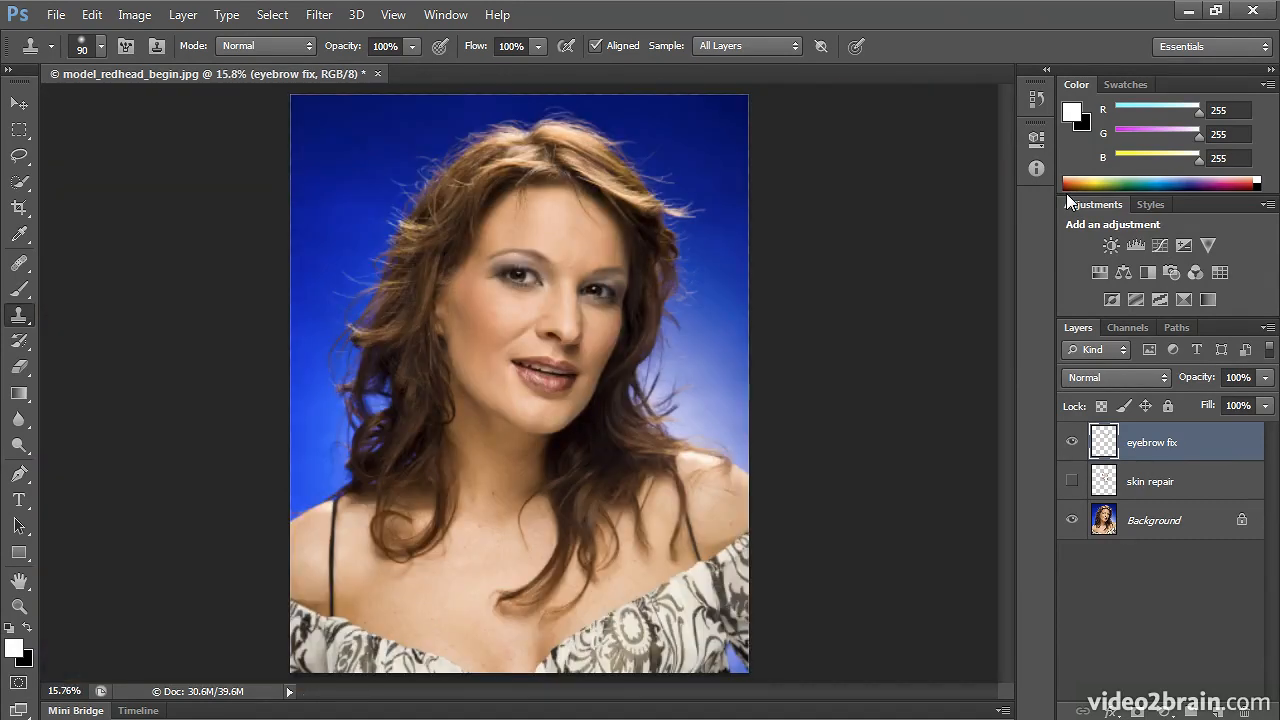
key(ctrl+plus)
key(ctrl+plus)
key(ctrl+plus)
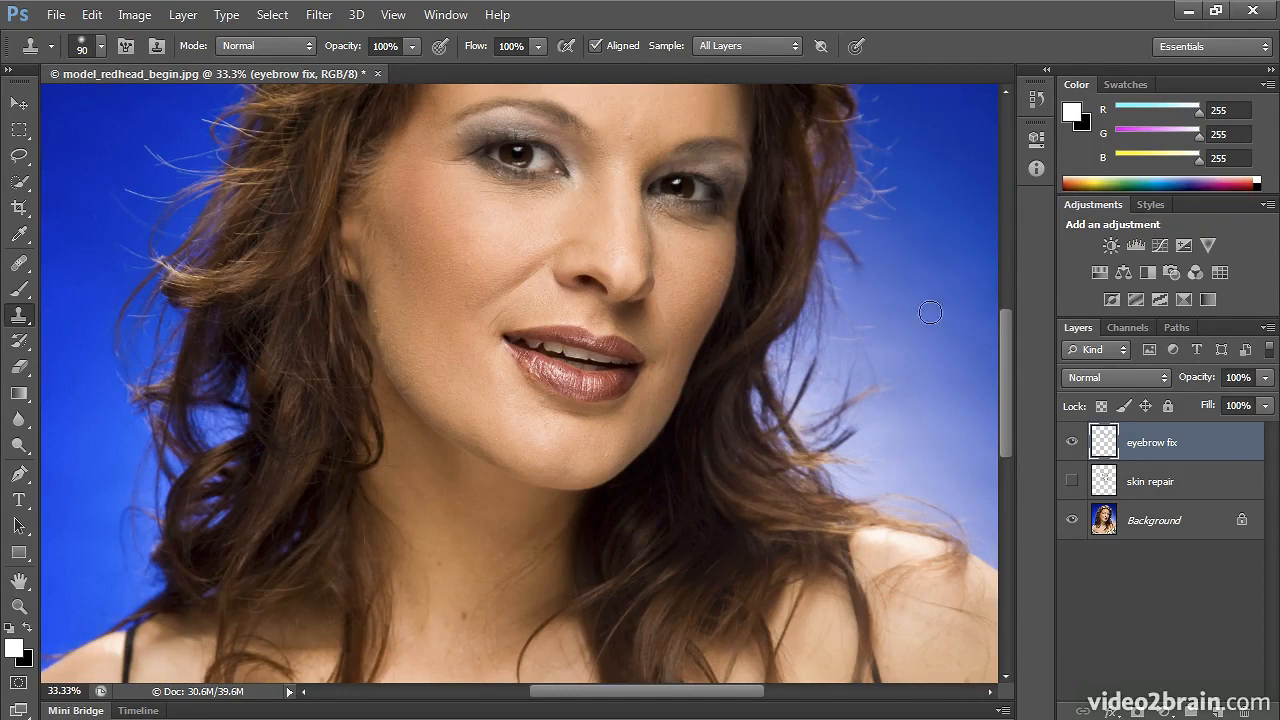
click(1071, 481)
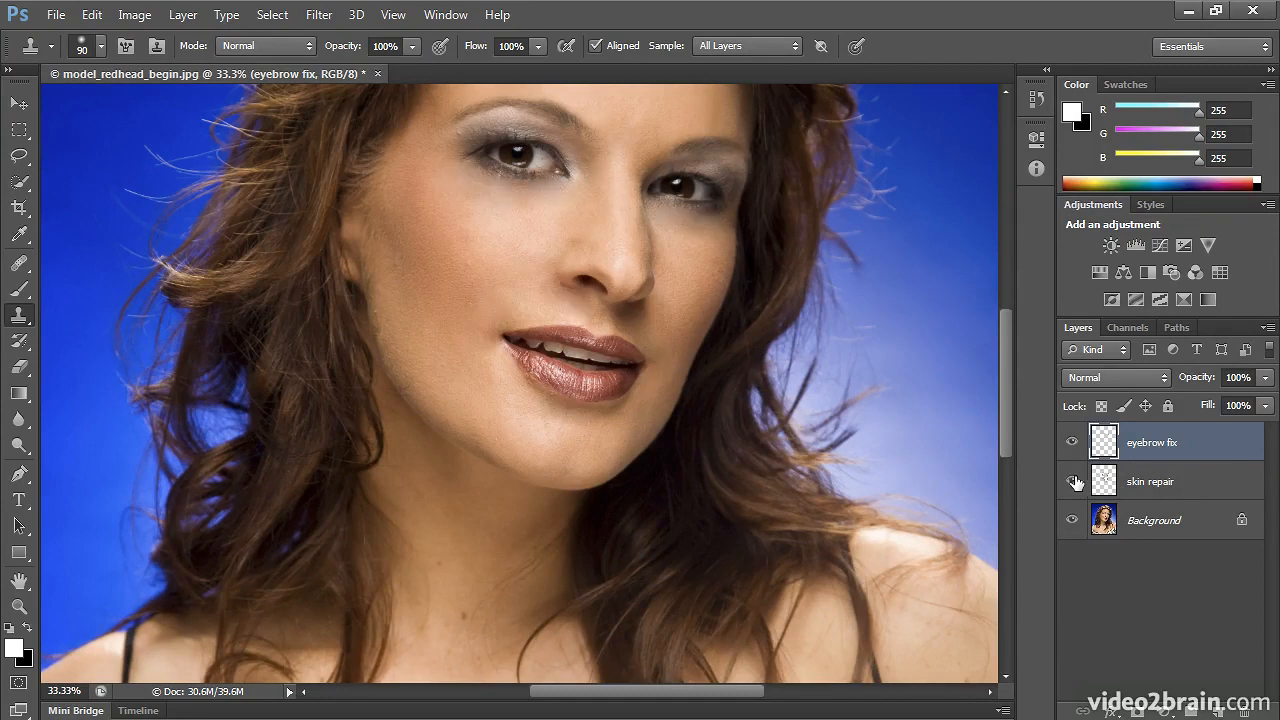
Set the opacity of the skin repair layer to 30%
click(1140, 484)
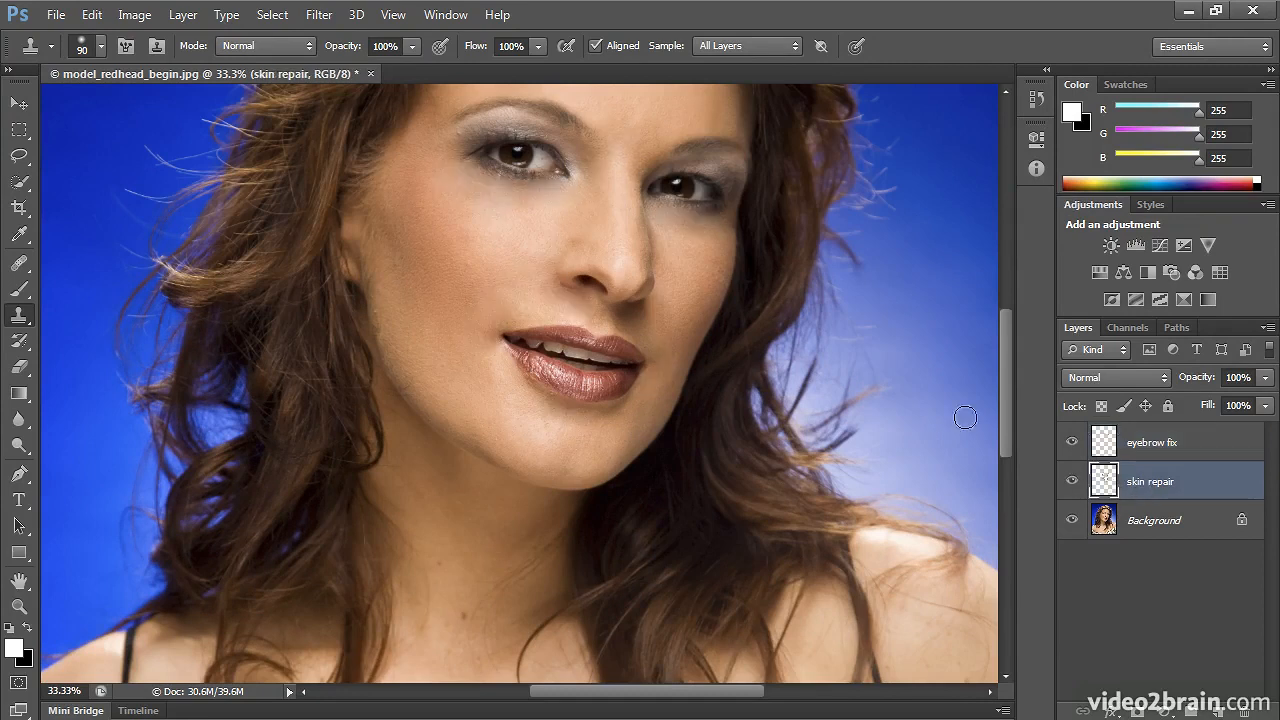
scroll(942, 391, up, 5)
scroll(942, 391, up, 1)
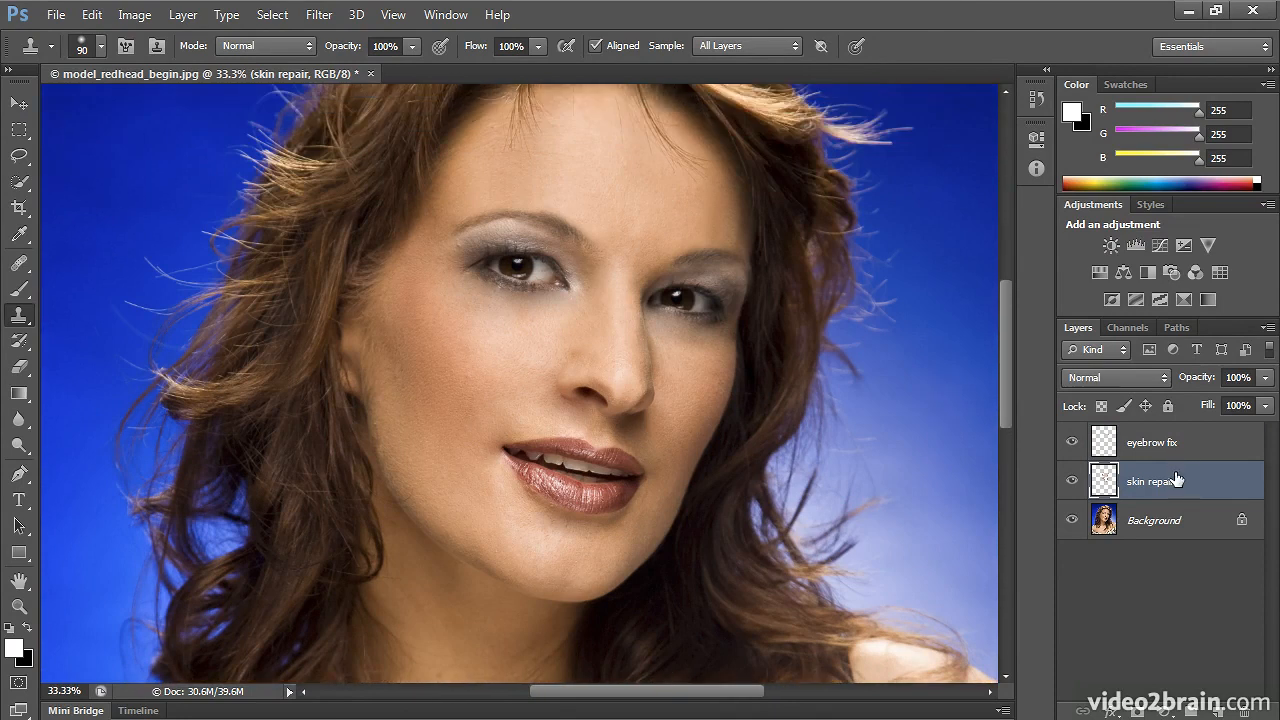
click(20, 106)
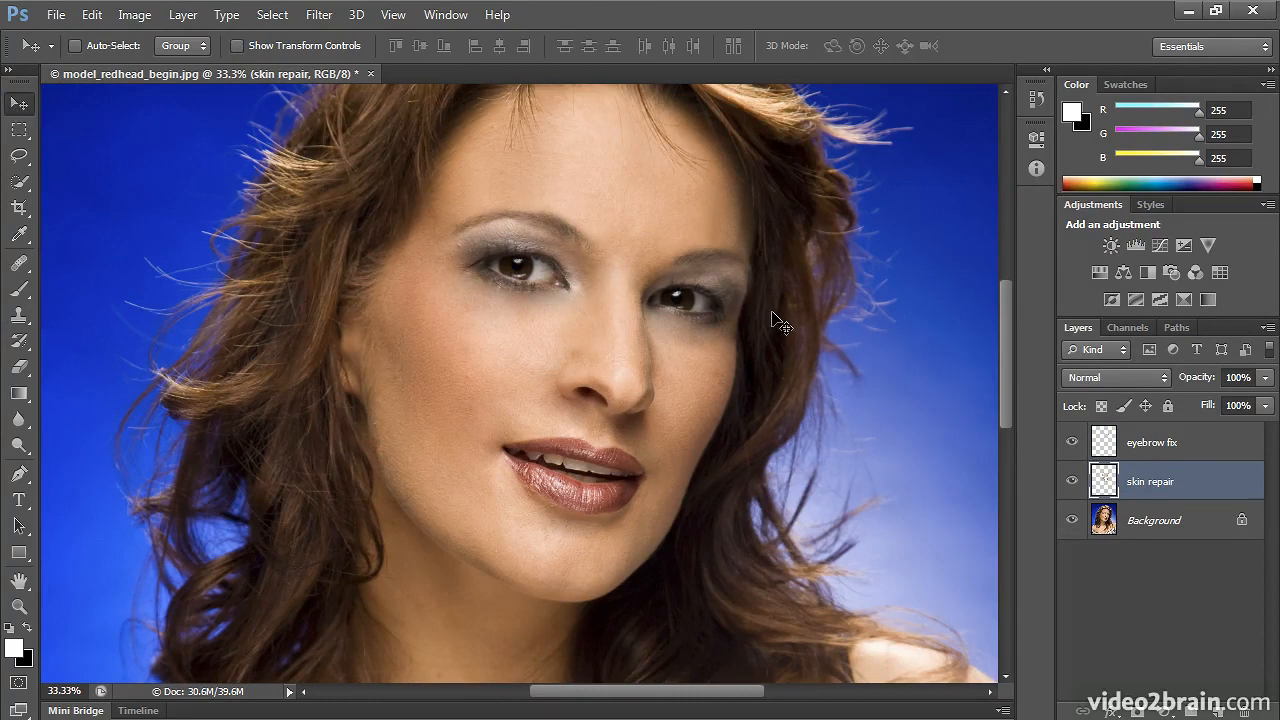
key(5)
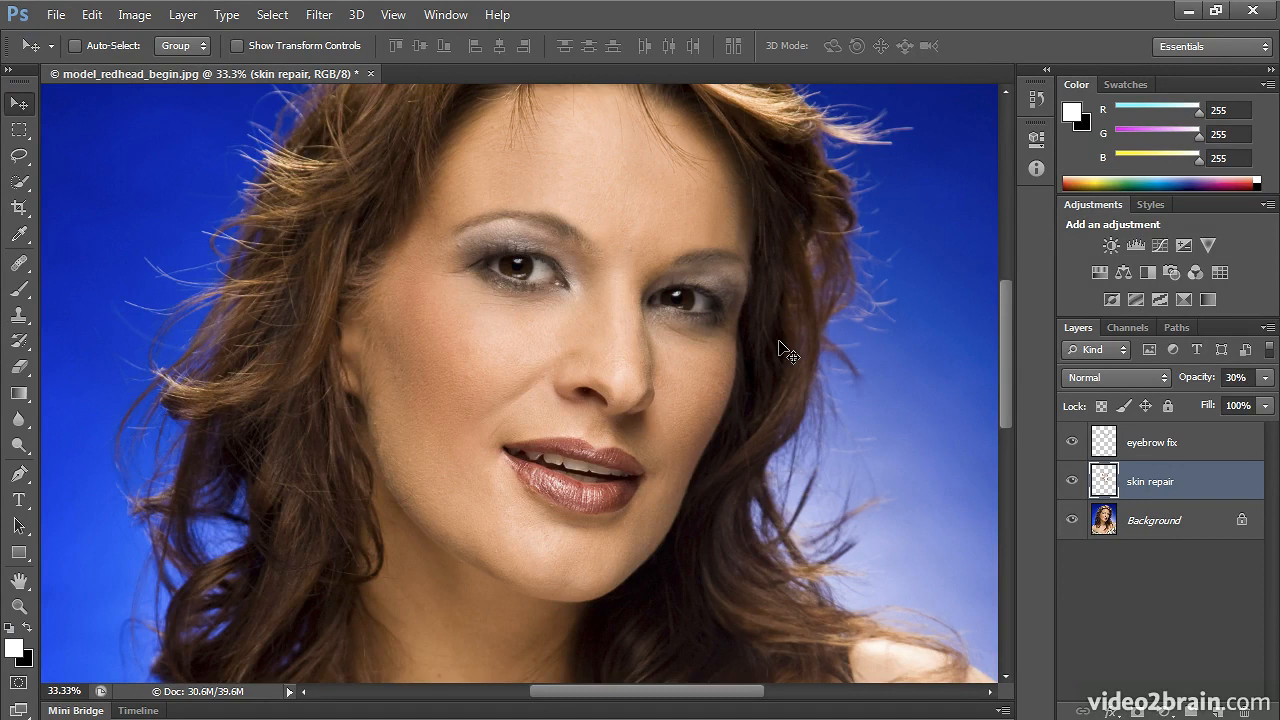
Set the skin repair layer's opacity to 60%, and compare the retouched image with its original state in the history
key(8)
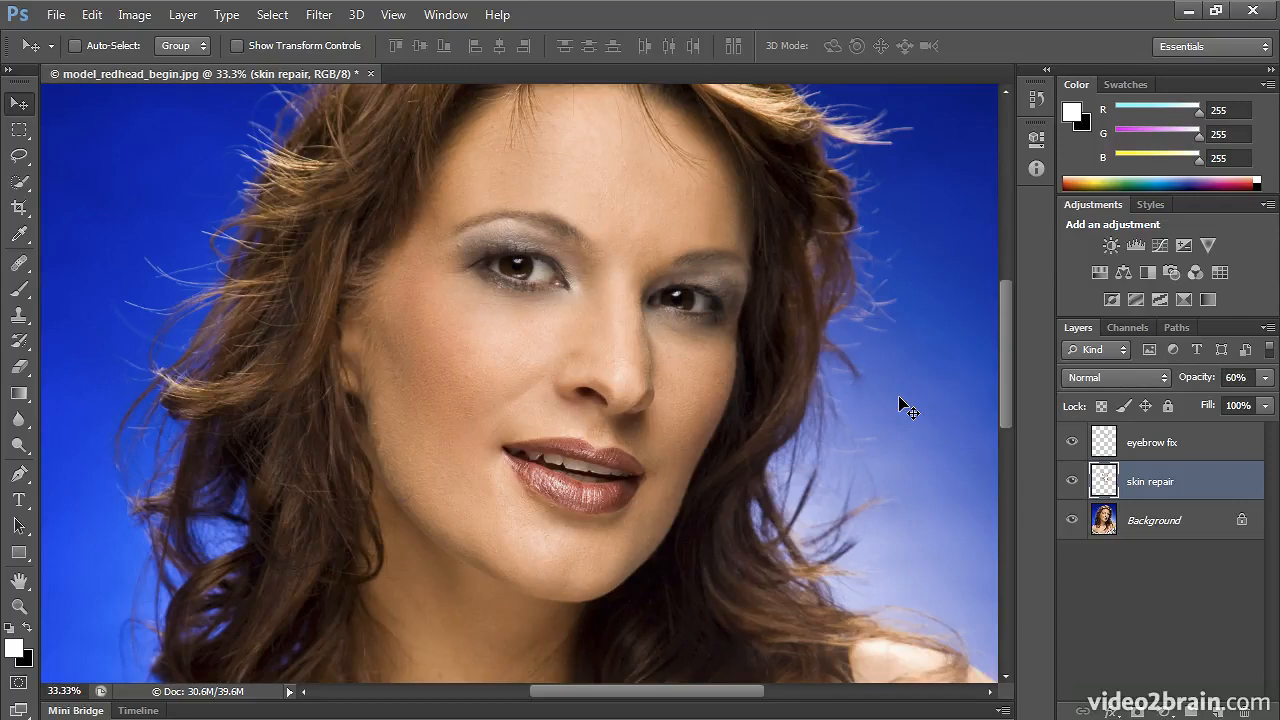
click(1037, 100)
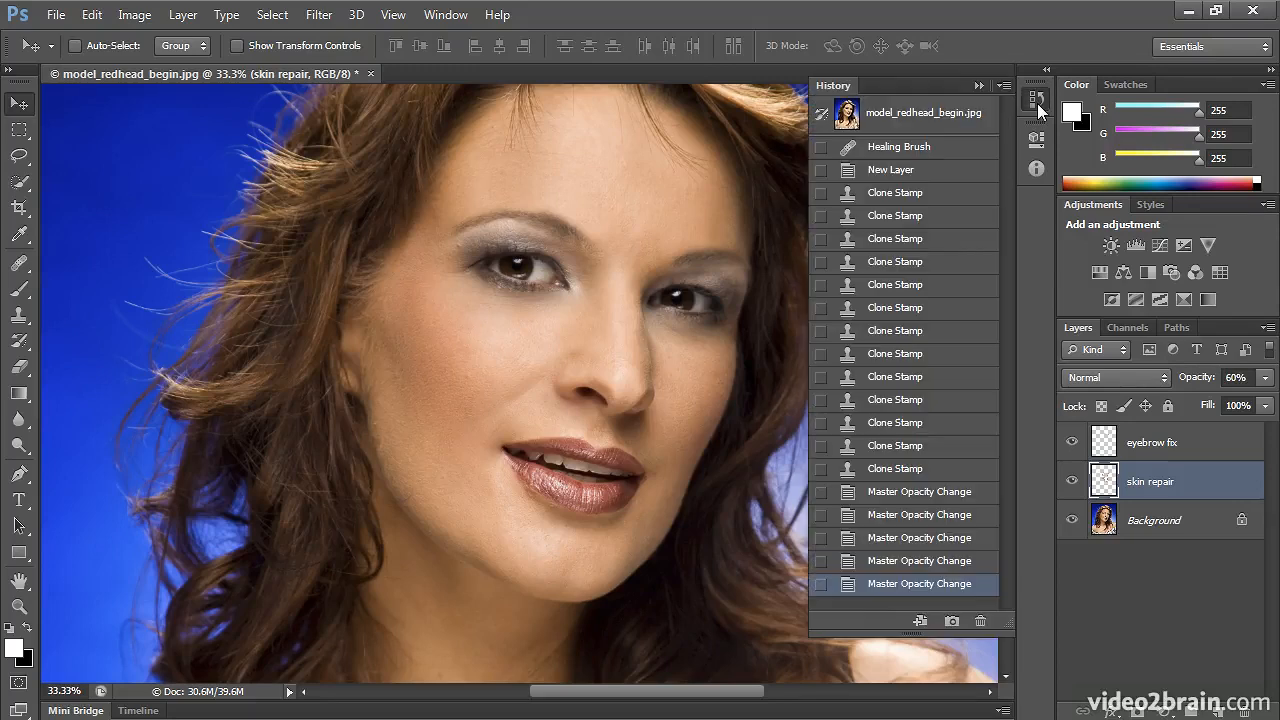
click(926, 115)
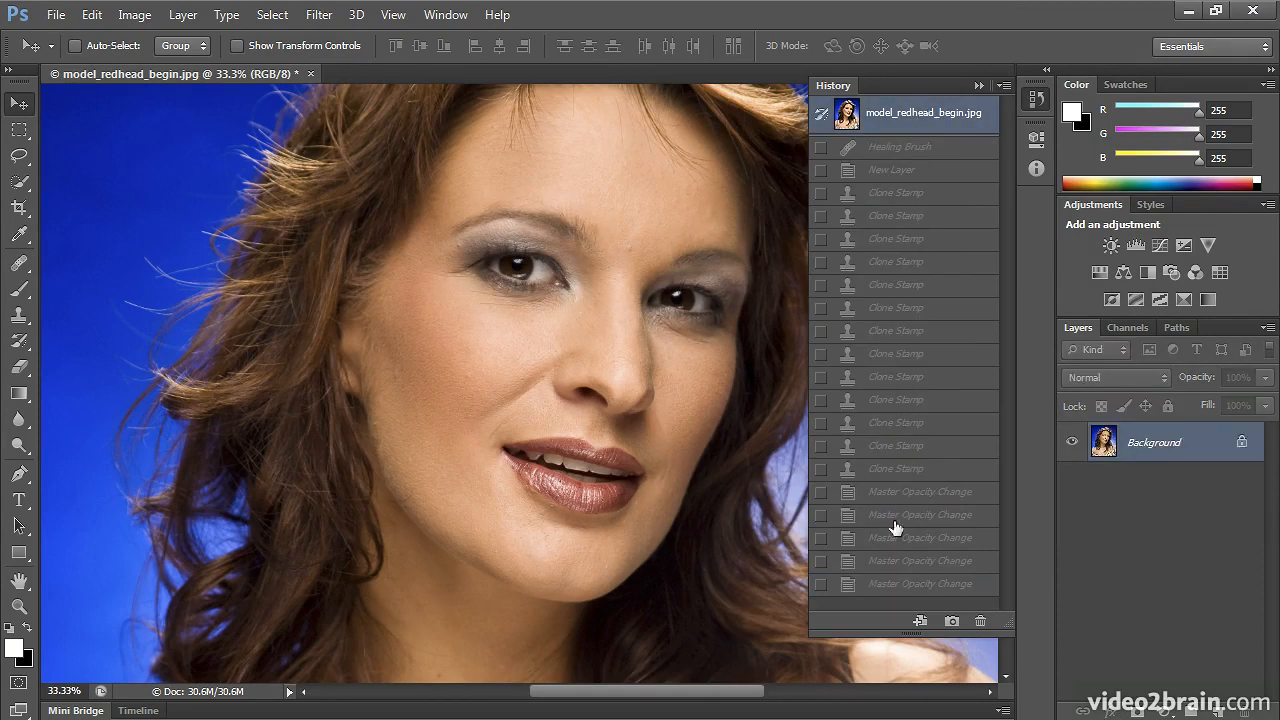
click(880, 592)
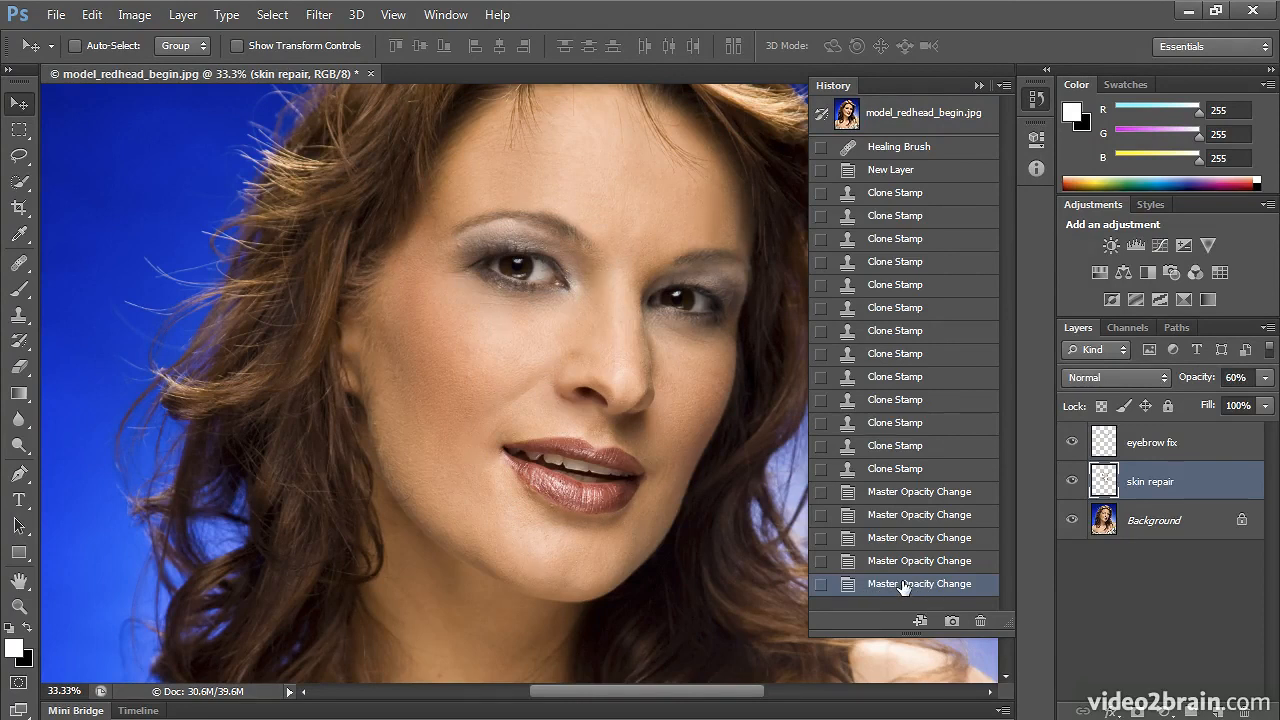
click(1037, 100)
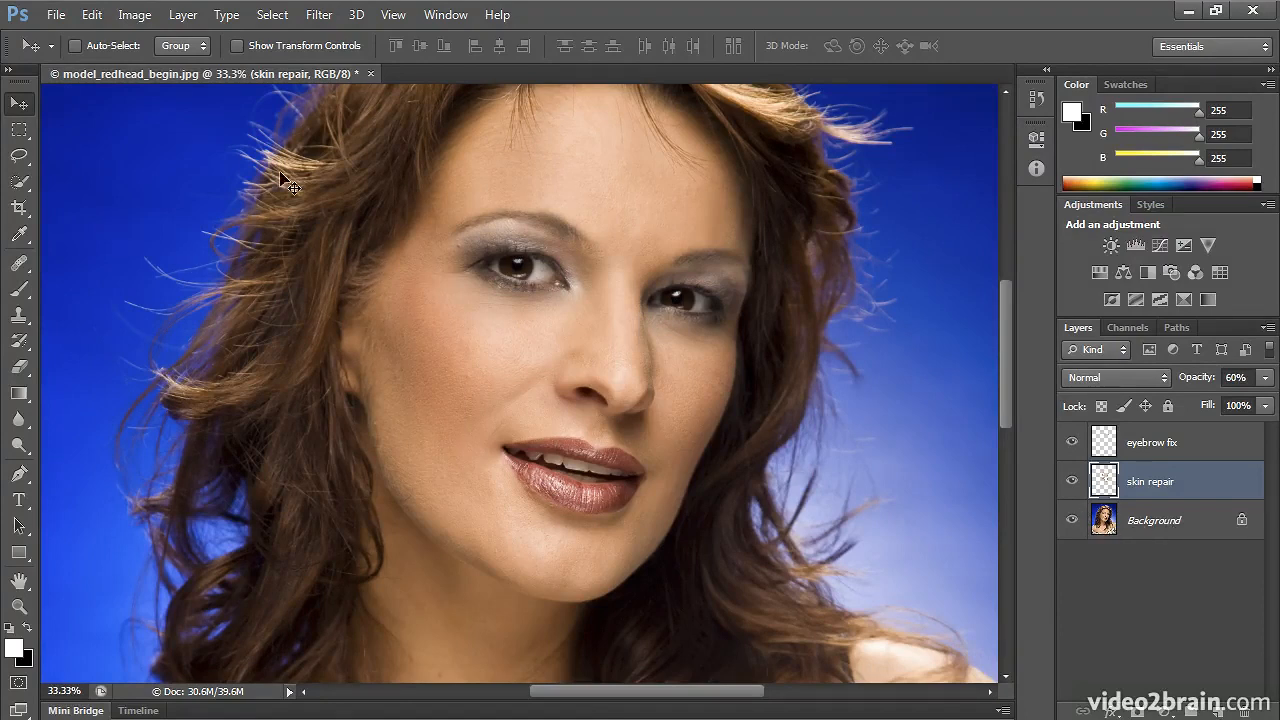
Set the Healing Brush to sample Current & Below, and activate the Clone Stamp tool to check its sampling option
click(18, 265)
click(700, 46)
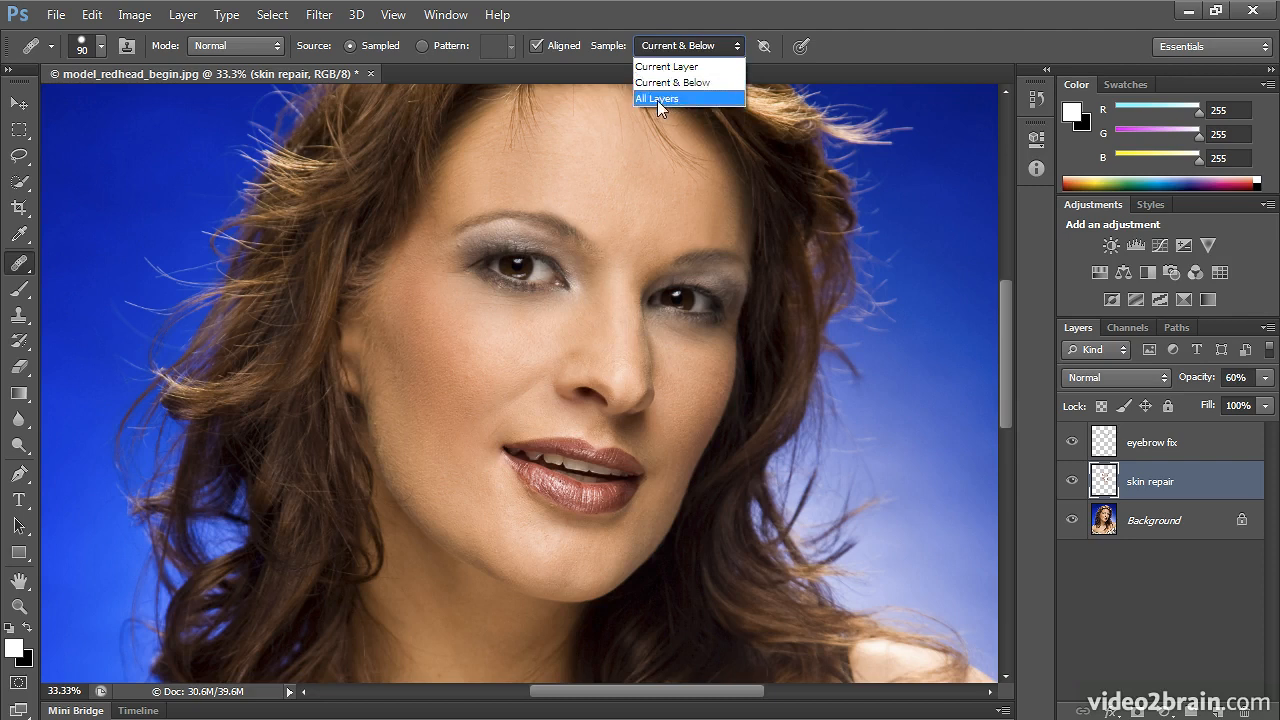
click(730, 82)
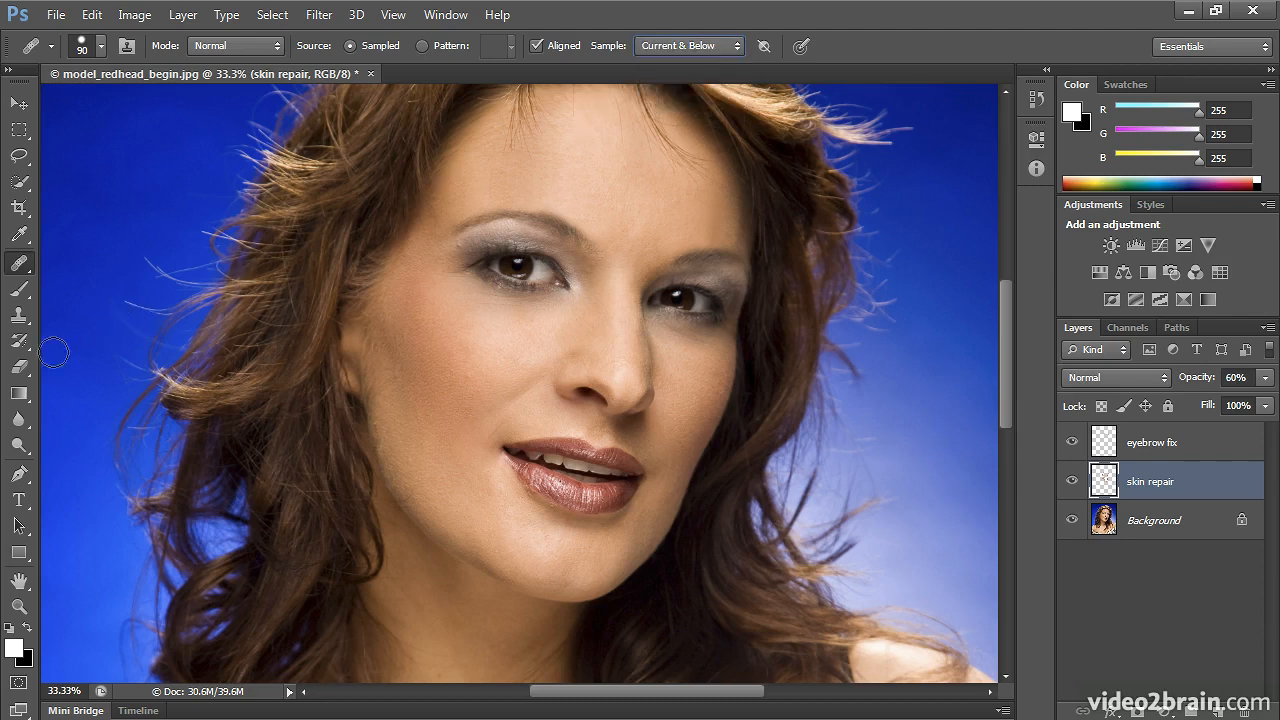
click(22, 317)
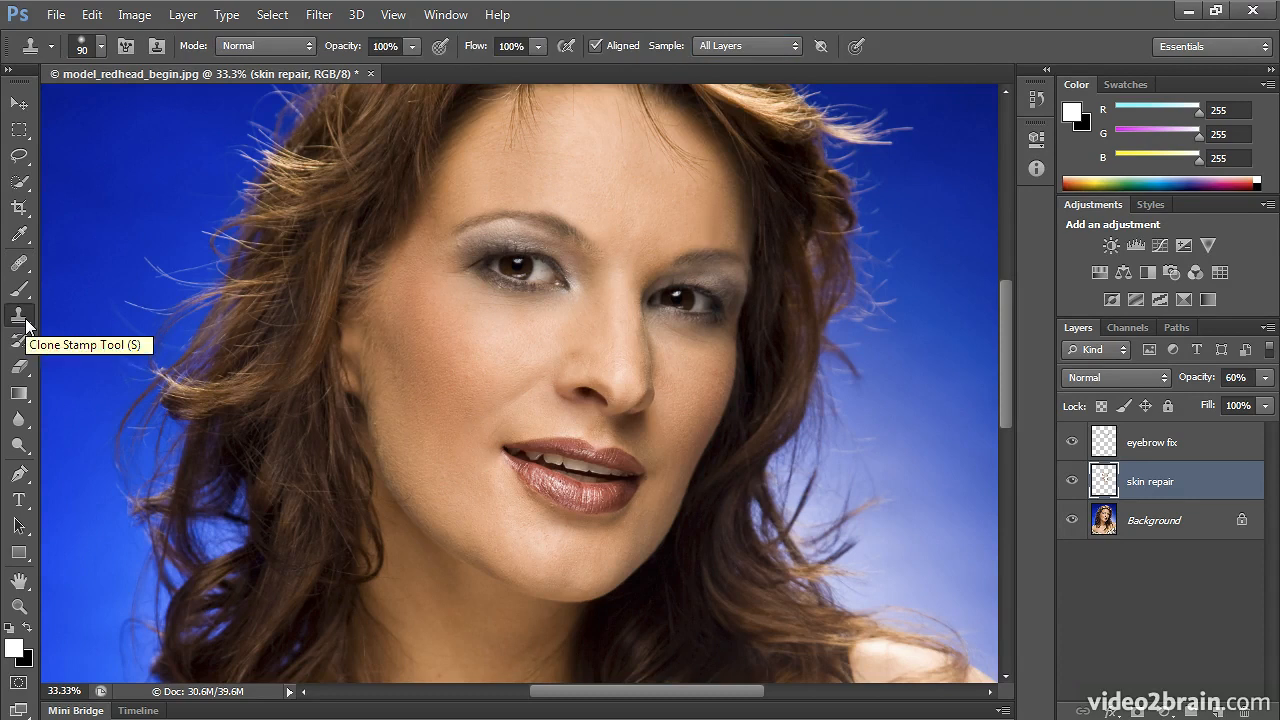